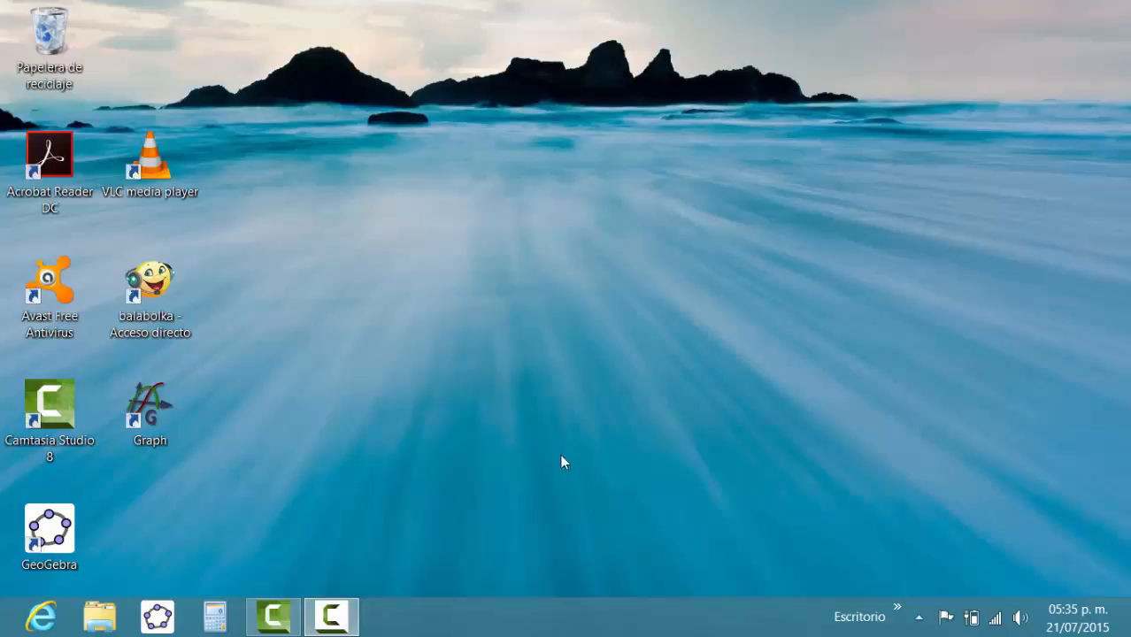
- Open GeoGebra and show the grid in the graphics view
{"action": "left_click", "coordinate": [157, 617]}
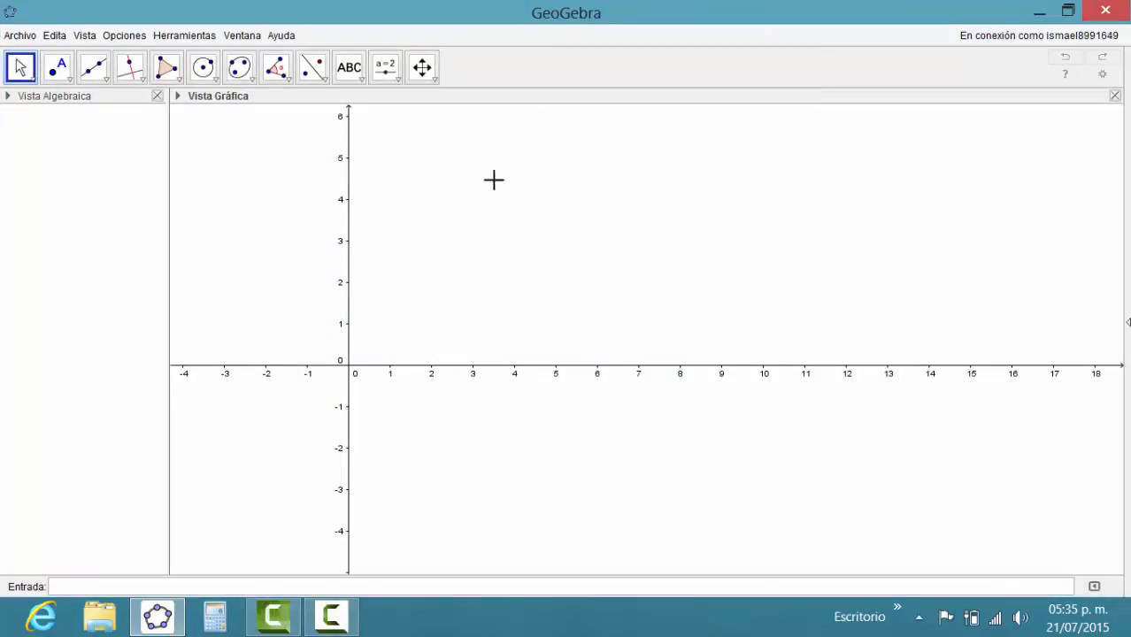
{"action": "right_click", "coordinate": [514, 225]}
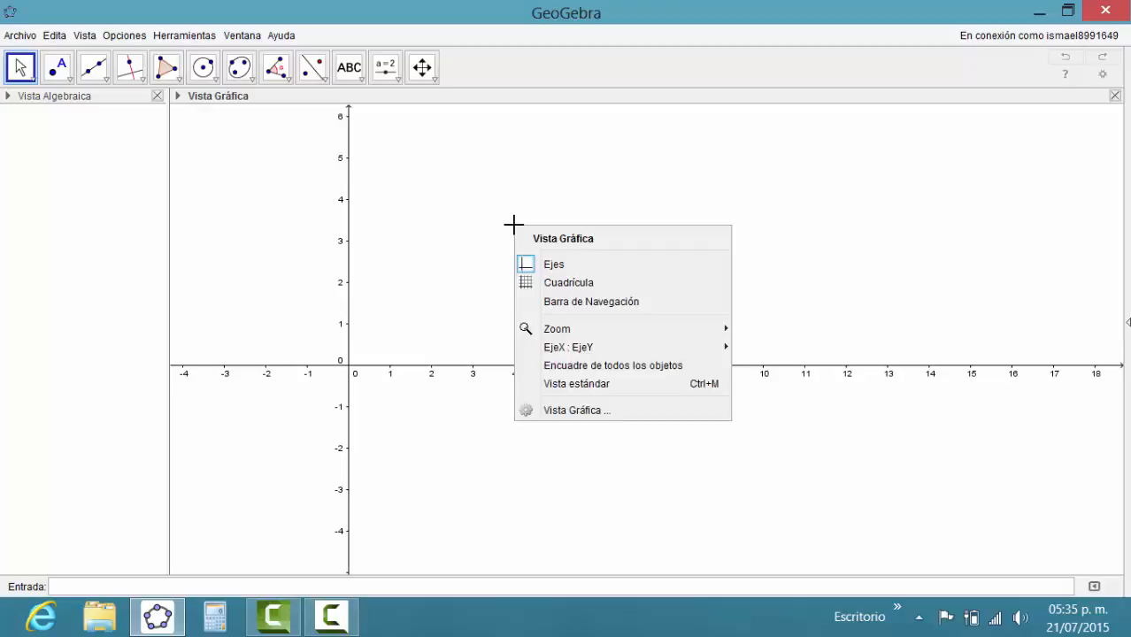
{"action": "left_click", "coordinate": [557, 285]}
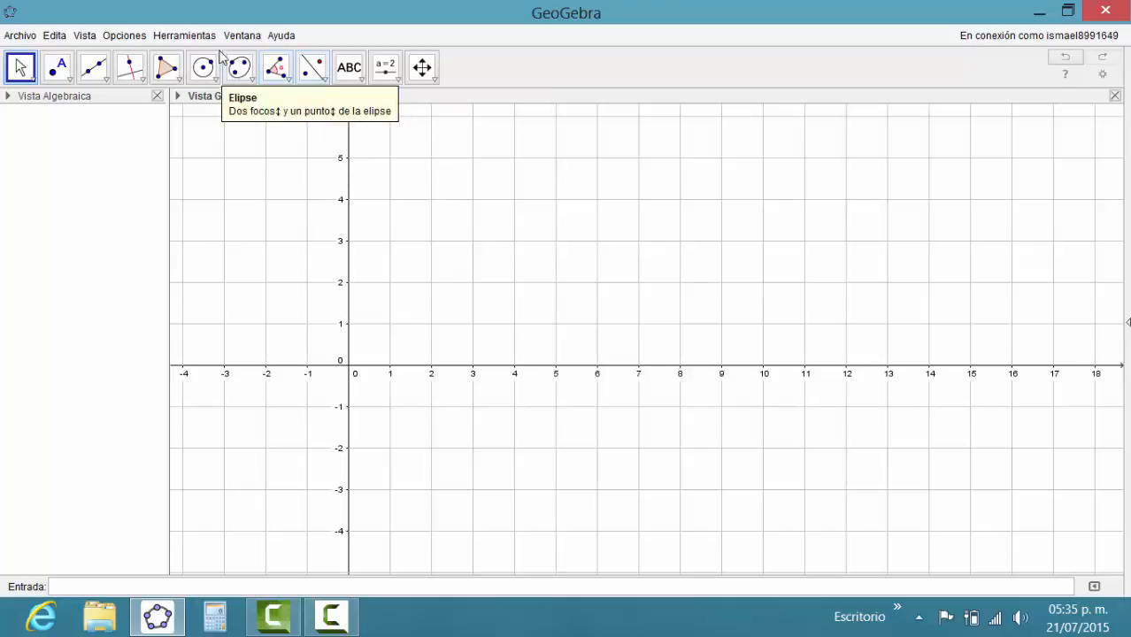
- Set the interface font size to 18 pt
{"action": "left_click", "coordinate": [124, 36]}
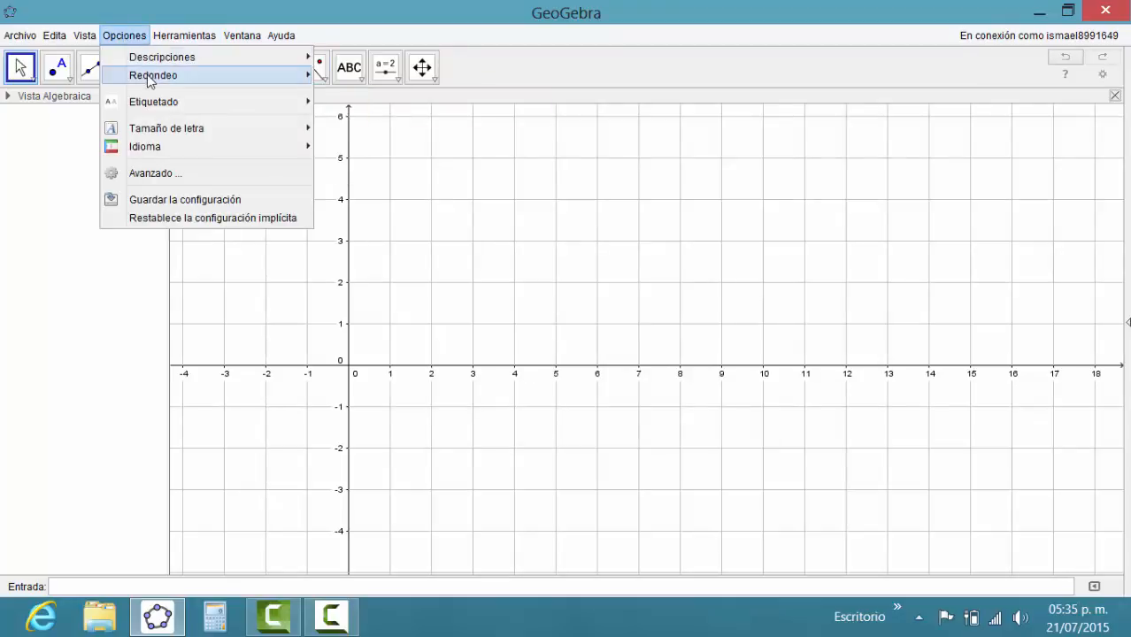
{"action": "mouse_move", "coordinate": [295, 148]}
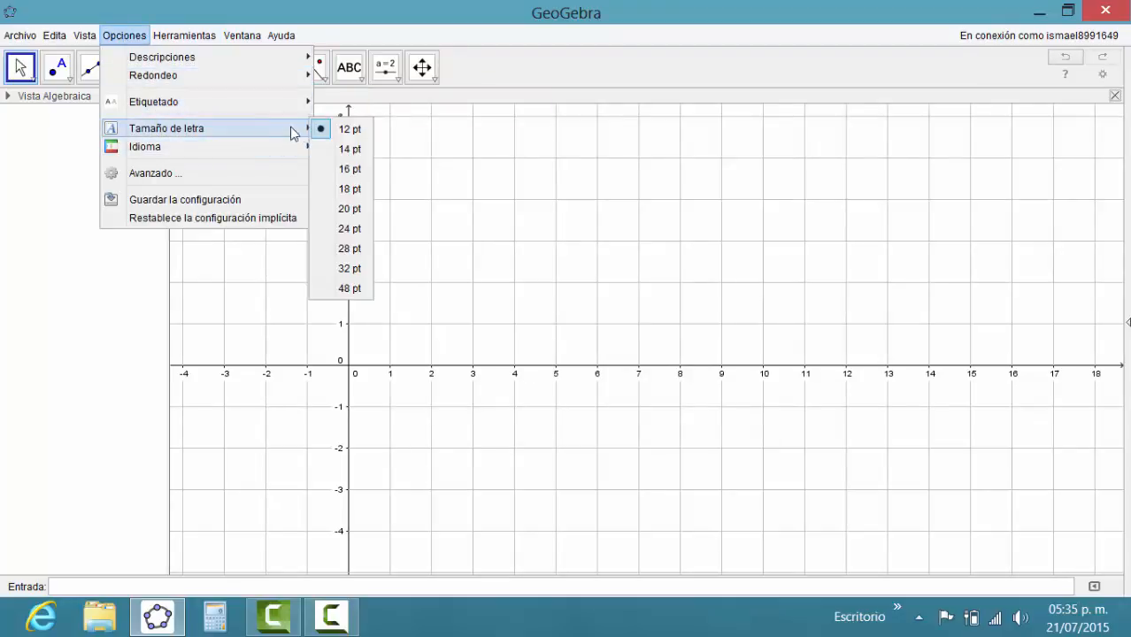
{"action": "left_click", "coordinate": [348, 187]}
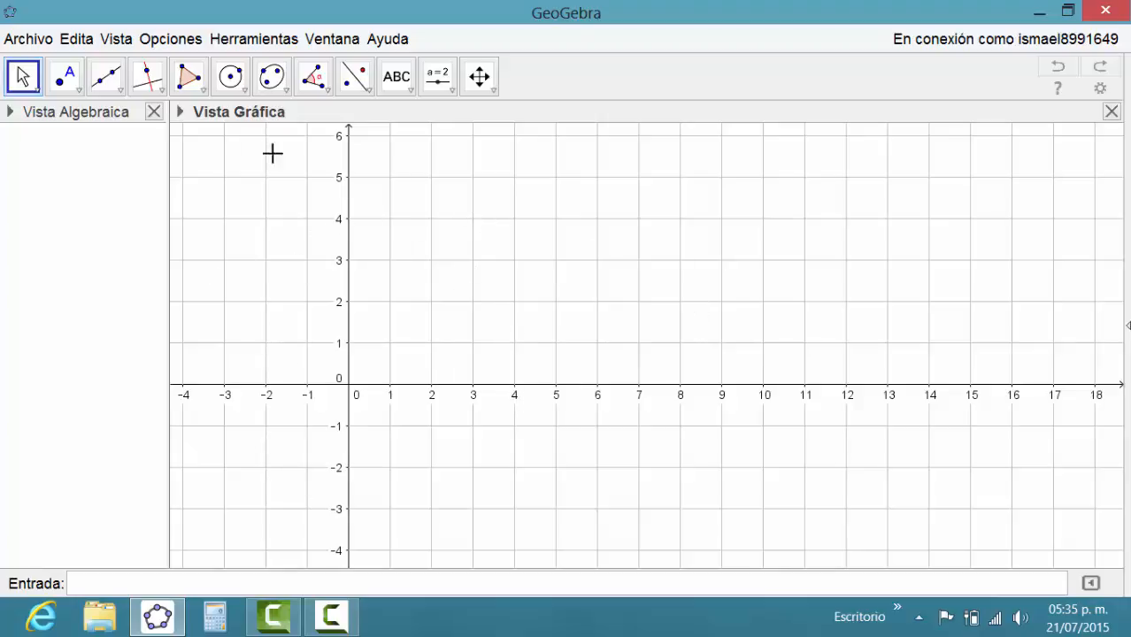
- Place point A at (-1, -4) in the graphics view
{"action": "left_click", "coordinate": [69, 84]}
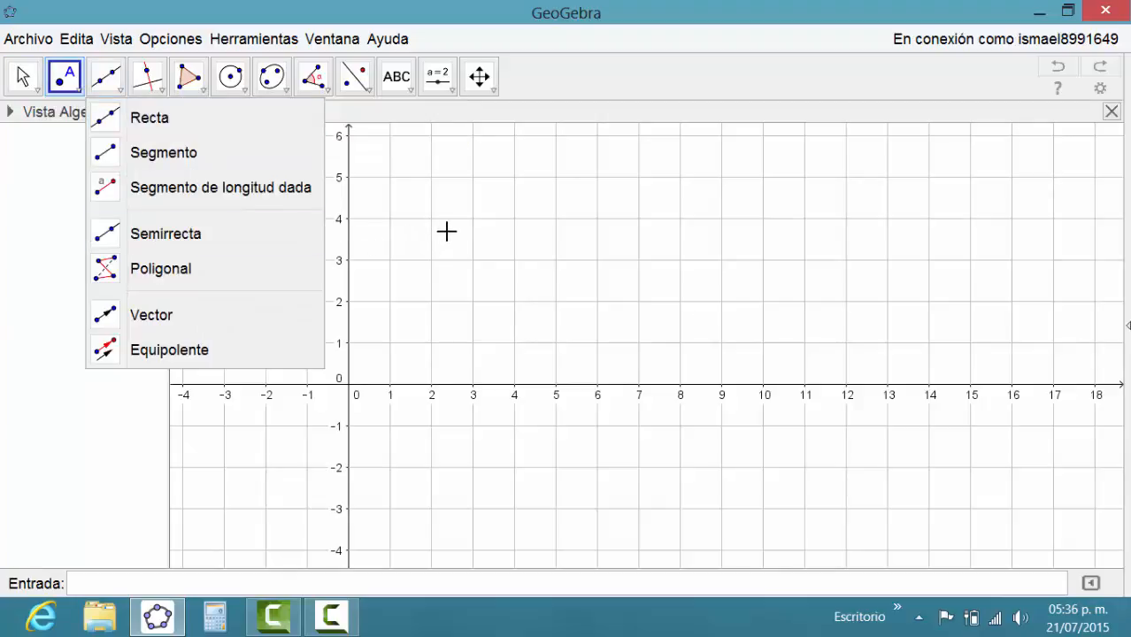
{"action": "left_click", "coordinate": [64, 88]}
{"action": "left_click", "coordinate": [106, 117]}
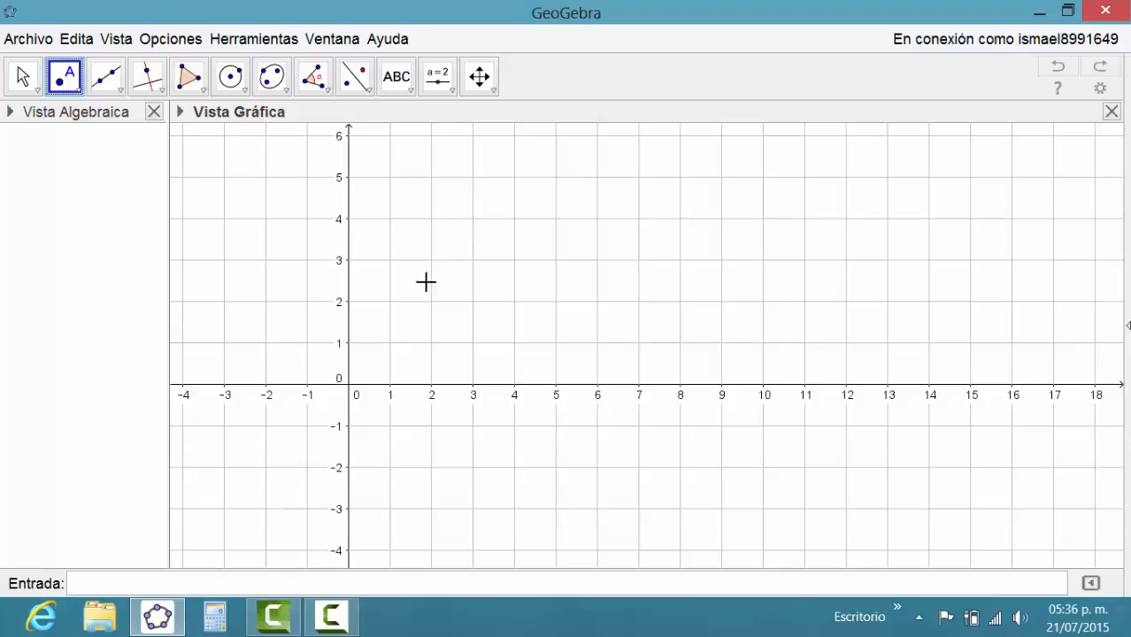
{"action": "left_click", "coordinate": [307, 551]}
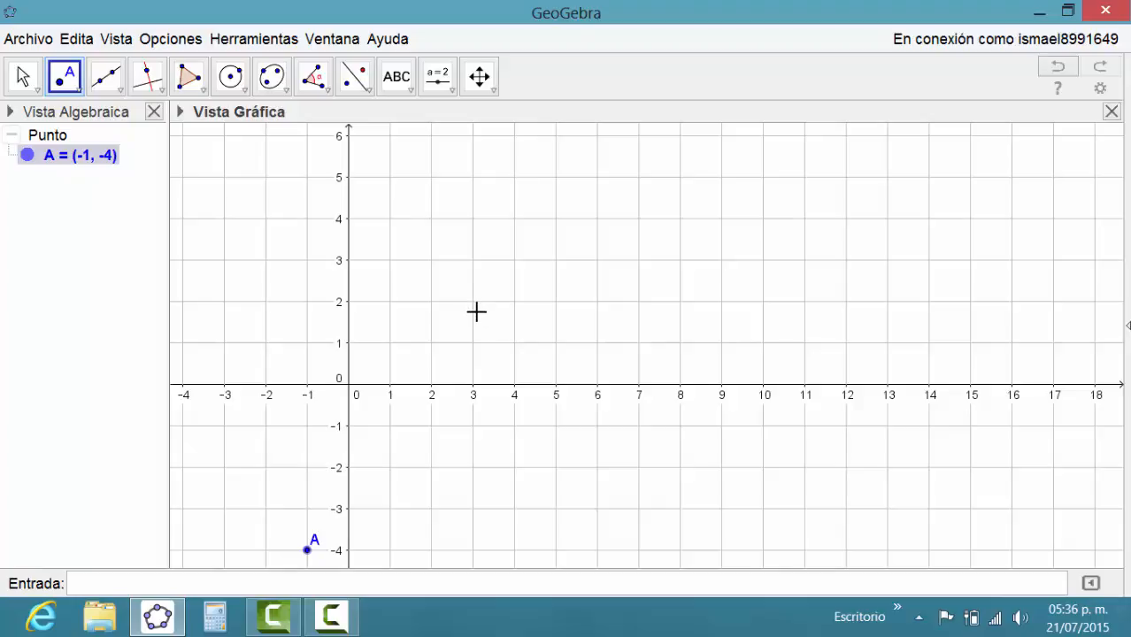
- Create point B by entering its coordinates as (9,4)
{"action": "left_click", "coordinate": [320, 589]}
{"action": "type", "text": "(9,"}
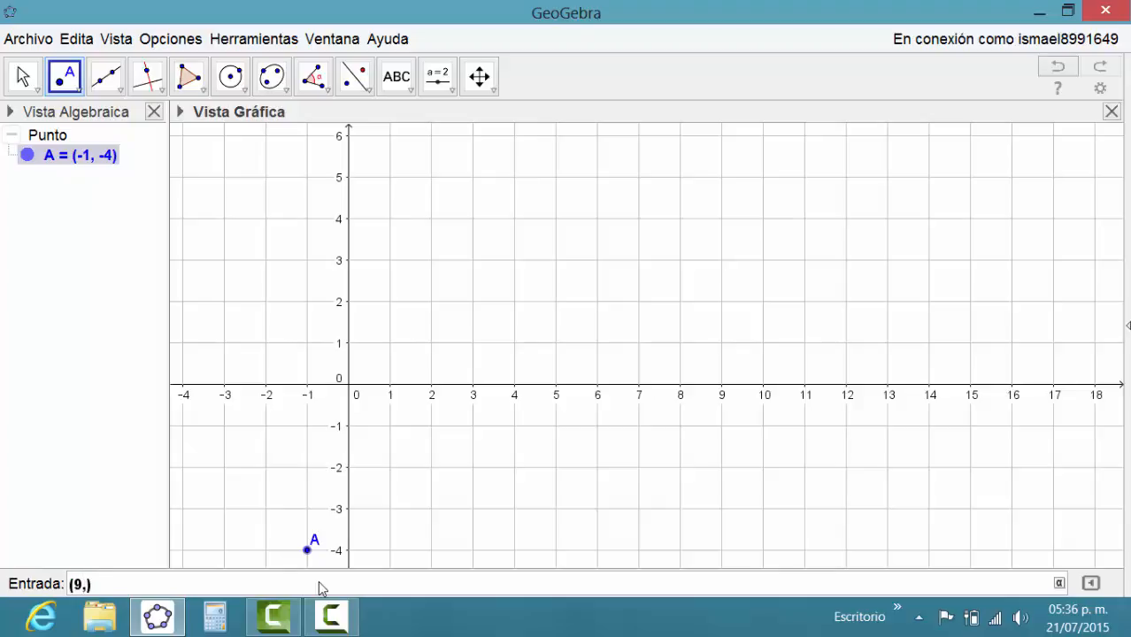
{"action": "type", "text": "4"}
{"action": "key", "text": "Return"}
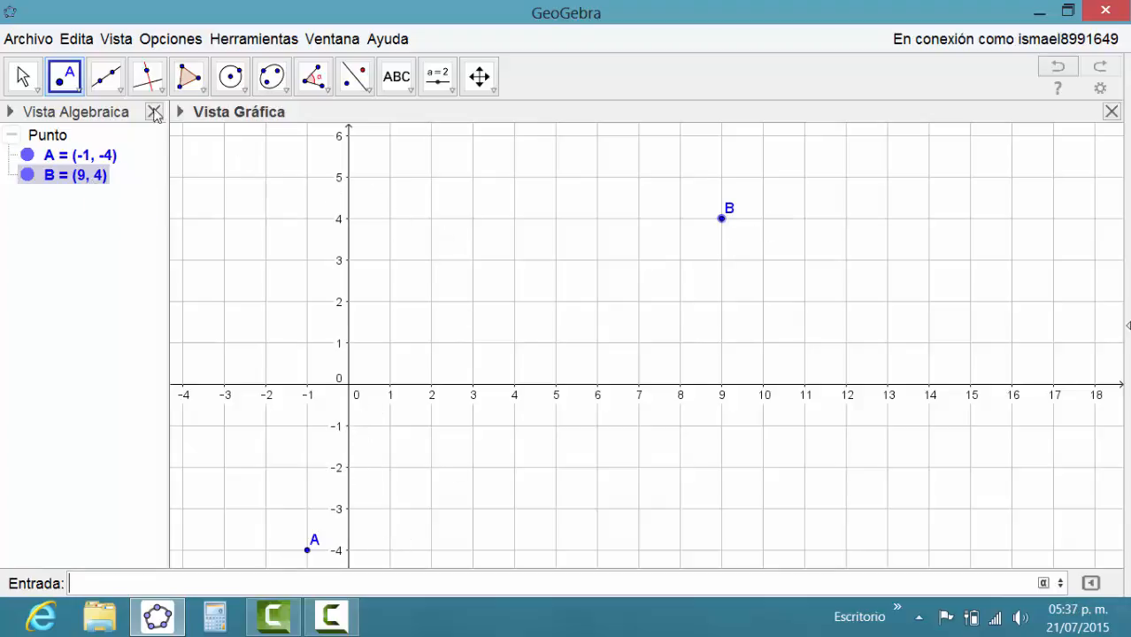
- Draw a straight line through points A and B
{"action": "left_click", "coordinate": [117, 90]}
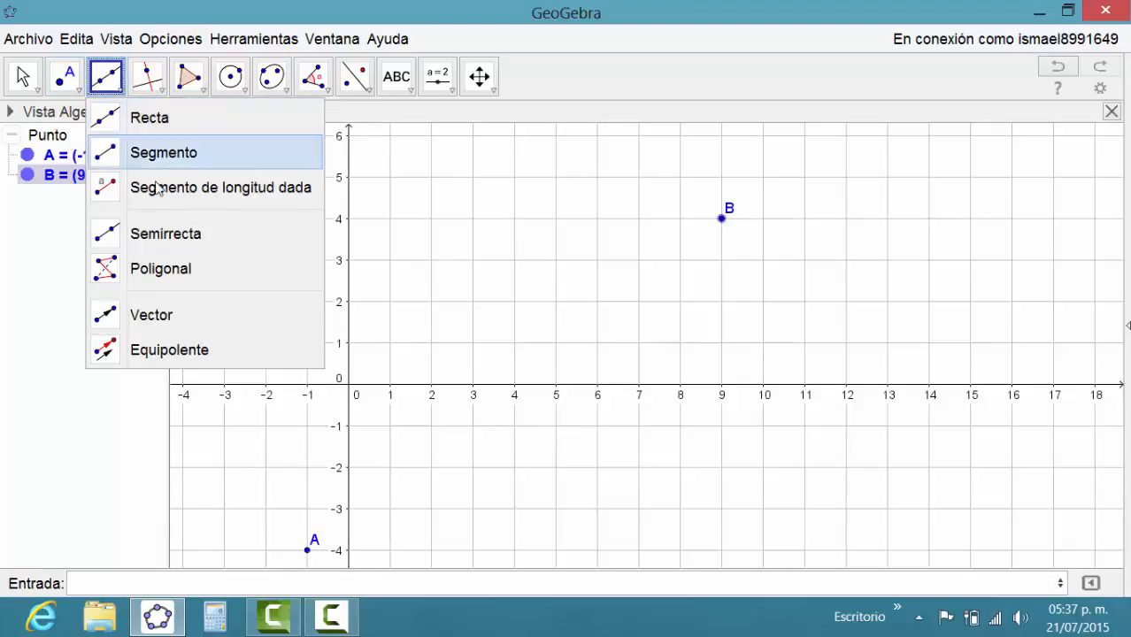
{"action": "left_click", "coordinate": [183, 128]}
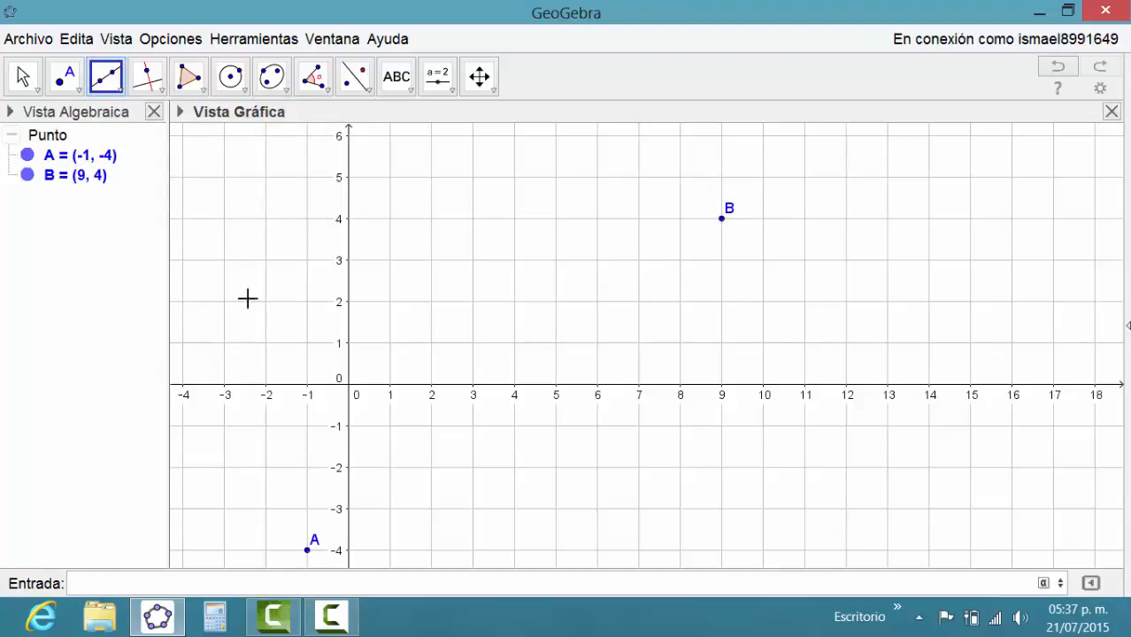
{"action": "left_click", "coordinate": [307, 550]}
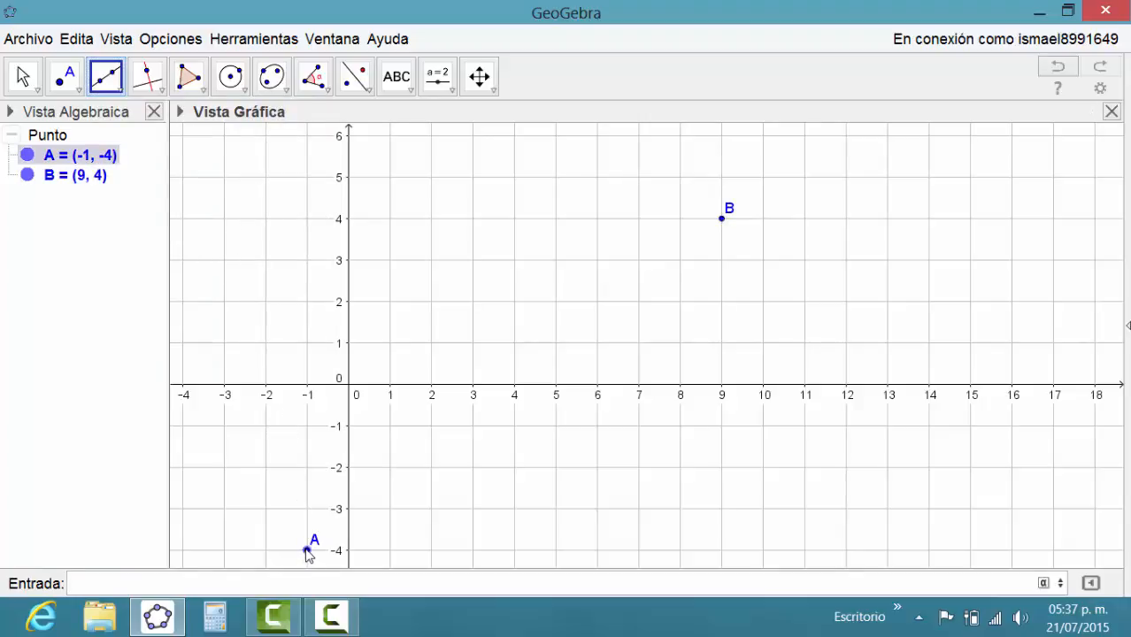
{"action": "left_click", "coordinate": [724, 222]}
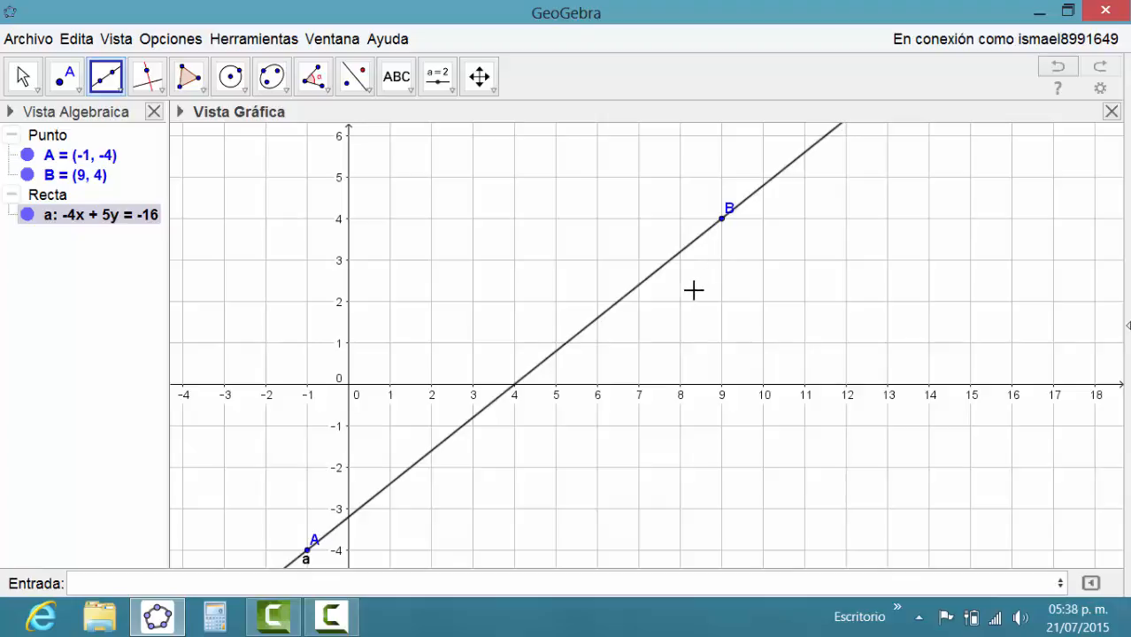
- Create the inclination angle between the x-axis and the line through A and B
{"action": "left_click", "coordinate": [324, 94]}
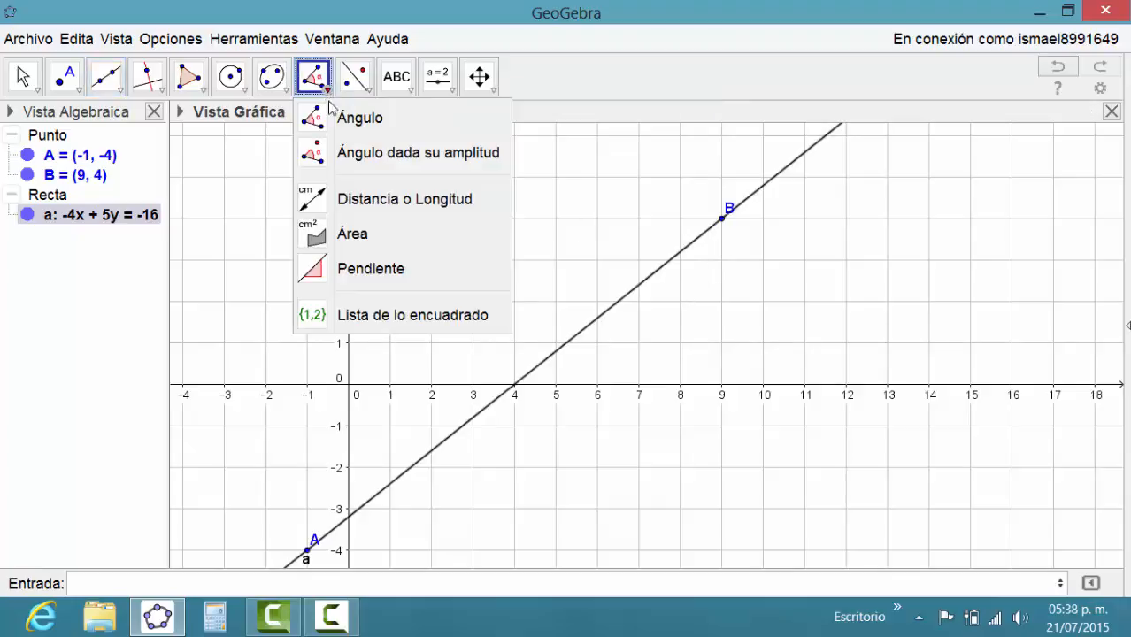
{"action": "left_click", "coordinate": [382, 129]}
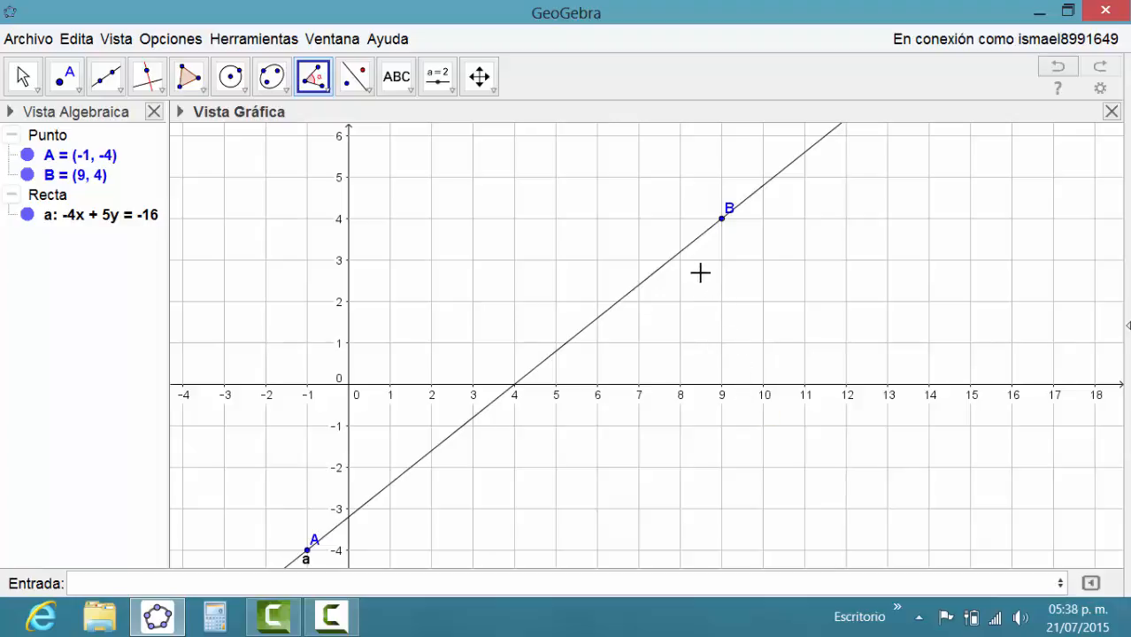
{"action": "left_click", "coordinate": [674, 257]}
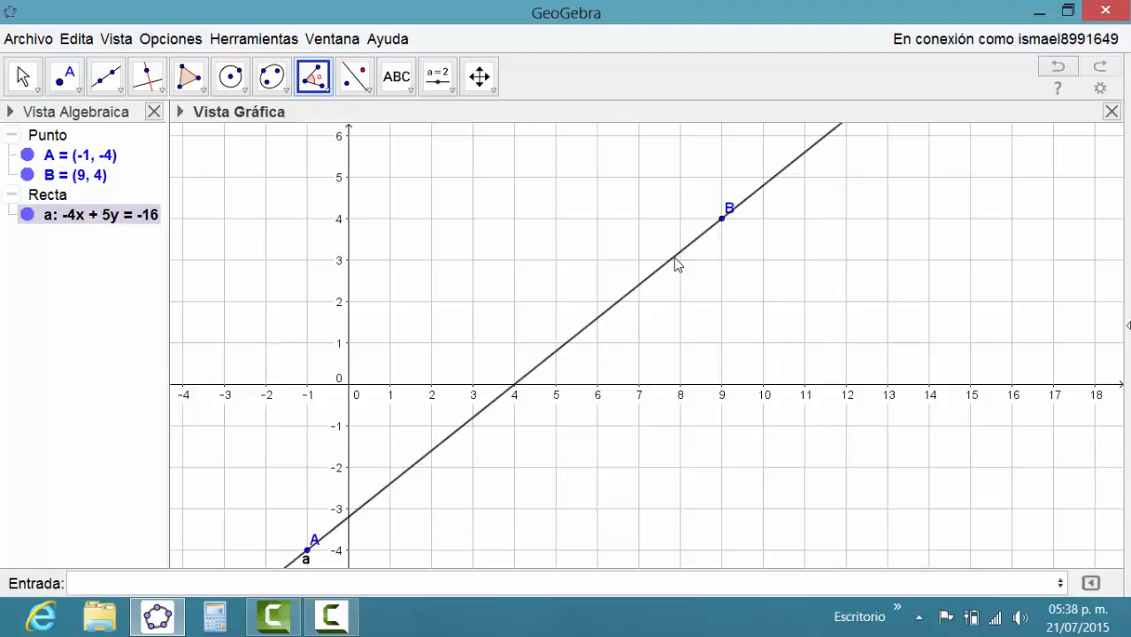
{"action": "left_click", "coordinate": [674, 257]}
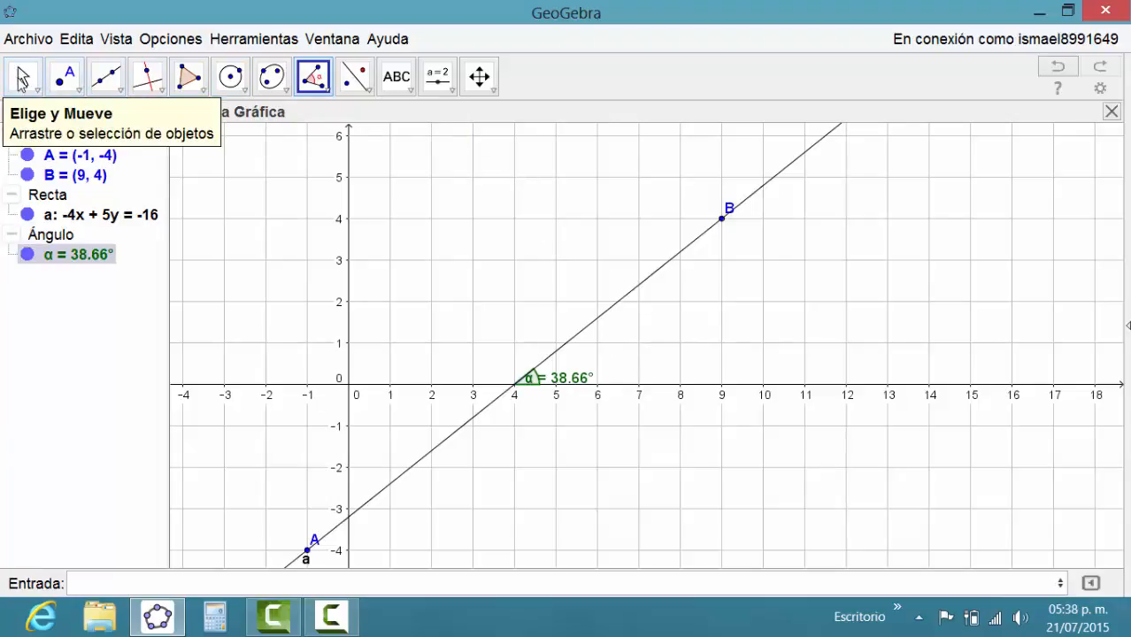
- Move the angle's label clear of its arc and set the angle's display size to 40
{"action": "left_click", "coordinate": [22, 78]}
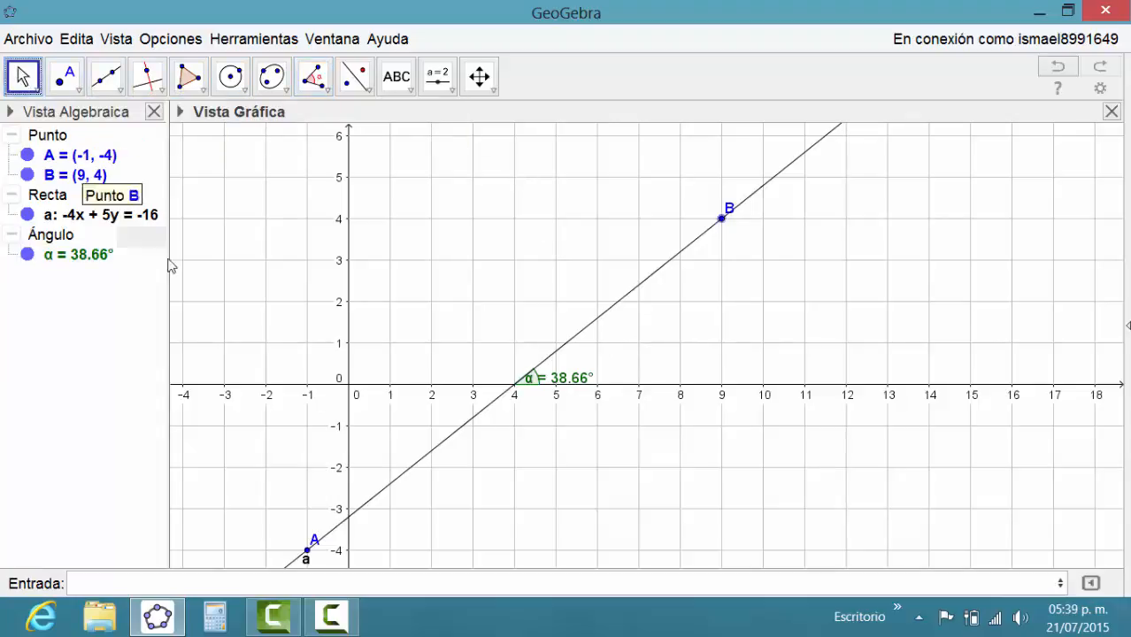
{"action": "left_click_drag", "start_coordinate": [575, 378], "coordinate": [588, 366]}
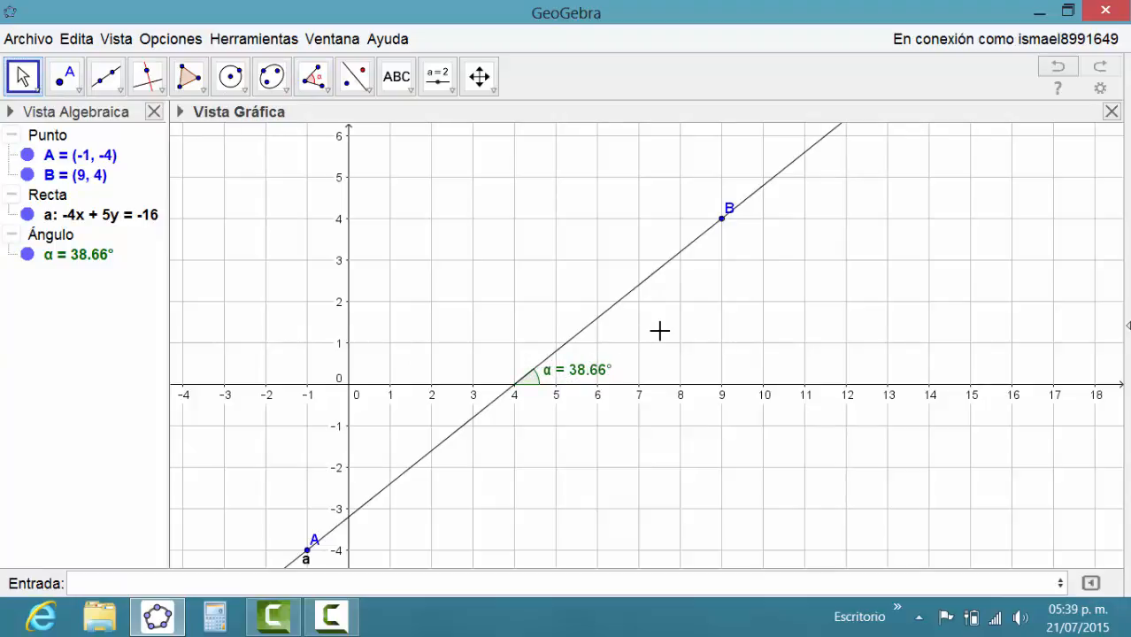
{"action": "right_click", "coordinate": [532, 380]}
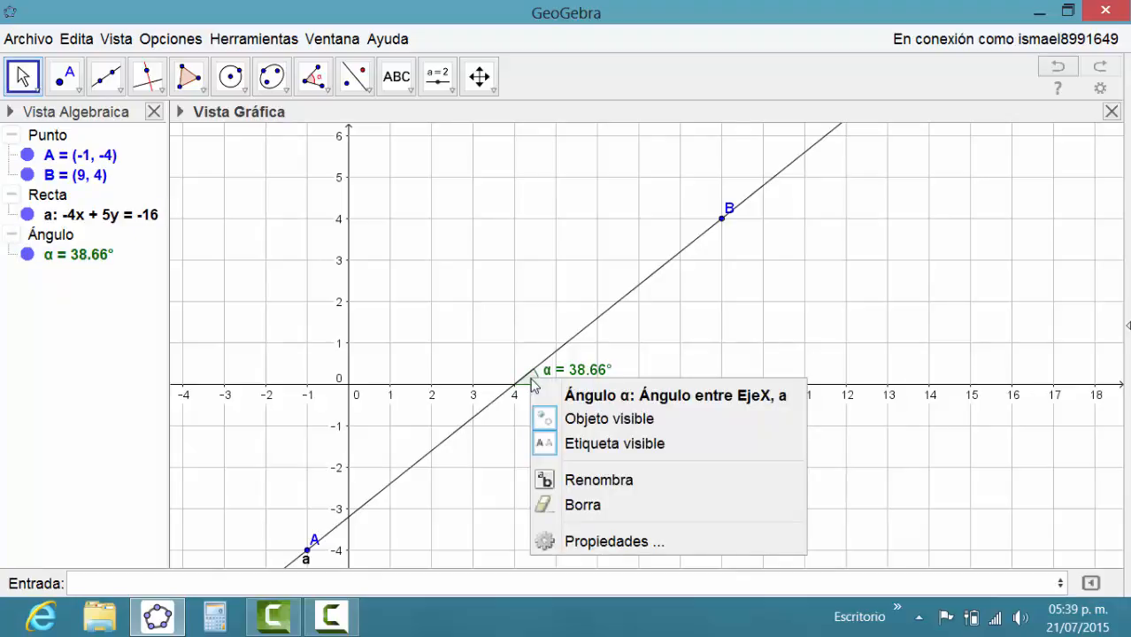
{"action": "left_click", "coordinate": [606, 541]}
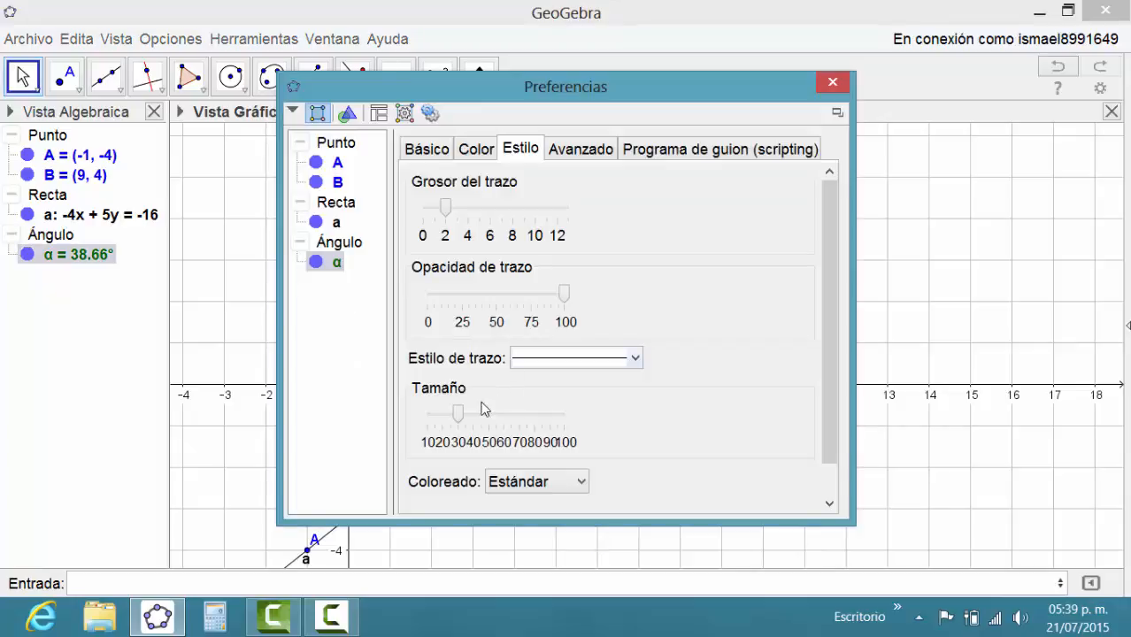
{"action": "left_click_drag", "start_coordinate": [457, 416], "coordinate": [472, 416]}
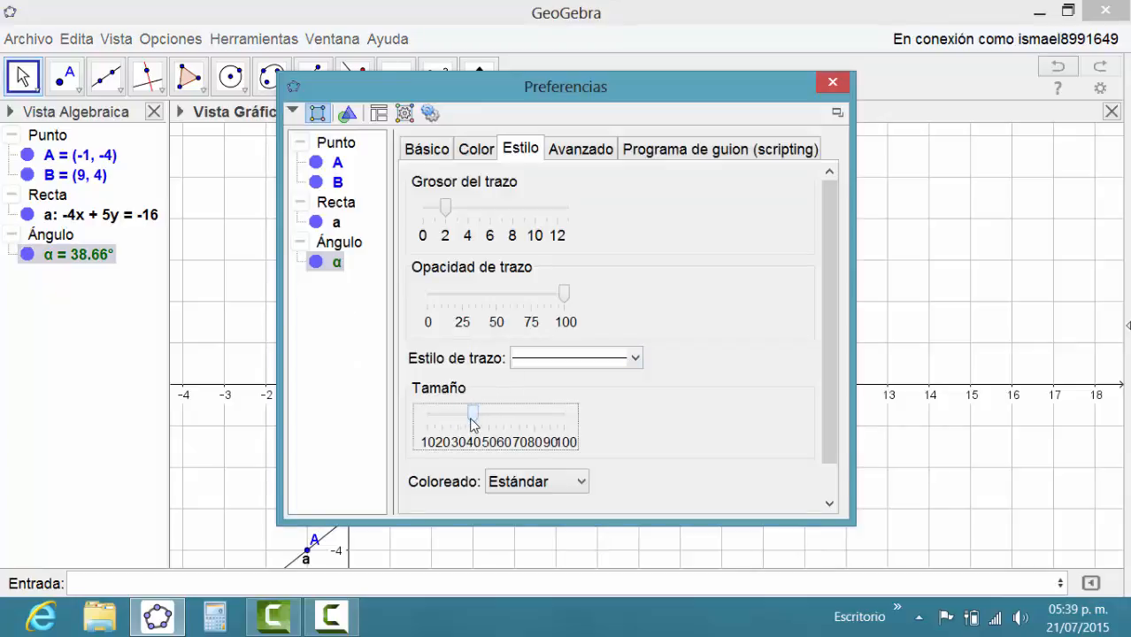
{"action": "left_click", "coordinate": [831, 83]}
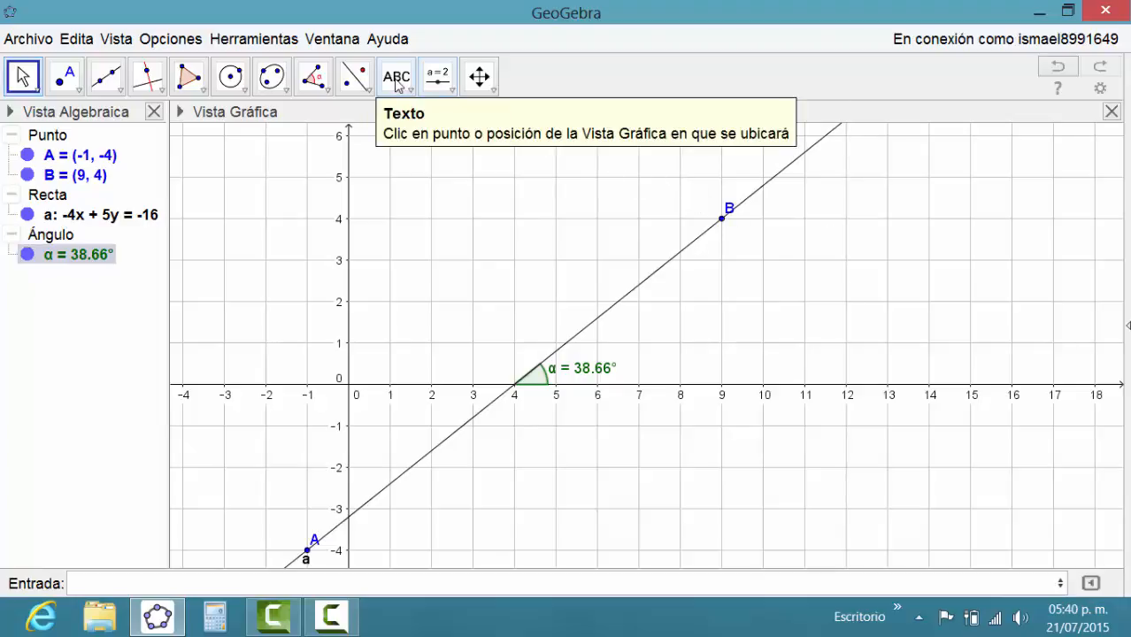
- Handwrite the formula m = tg α with the Pencil tool in the empty area beside the line, below point B's height
{"action": "left_click", "coordinate": [396, 81]}
{"action": "left_click", "coordinate": [448, 86]}
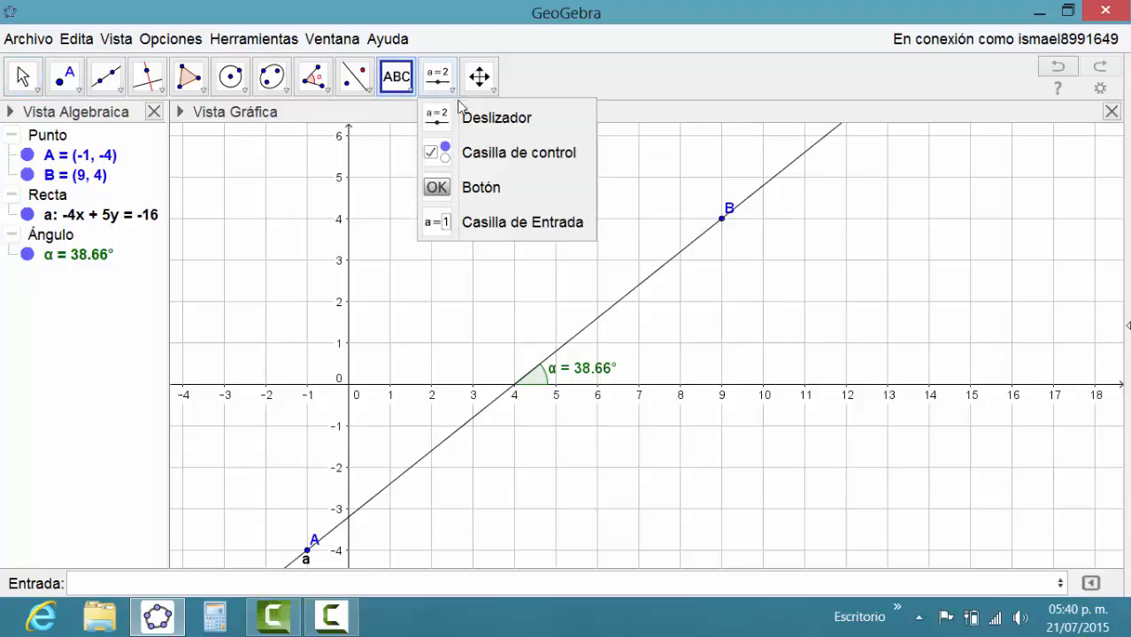
{"action": "left_click", "coordinate": [402, 88]}
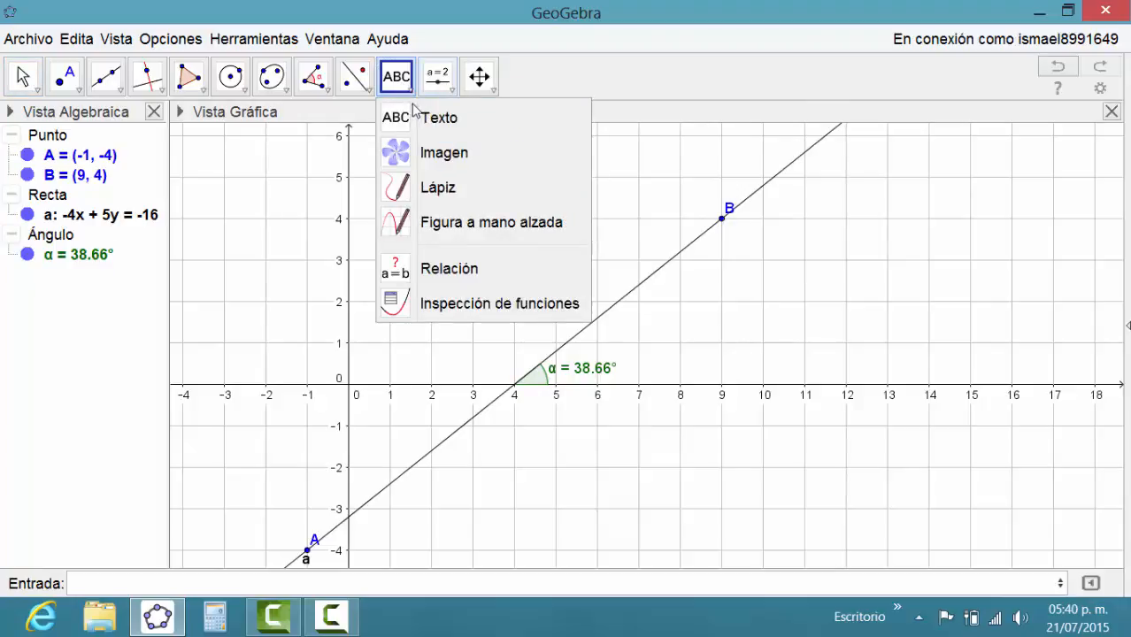
{"action": "left_click", "coordinate": [440, 189]}
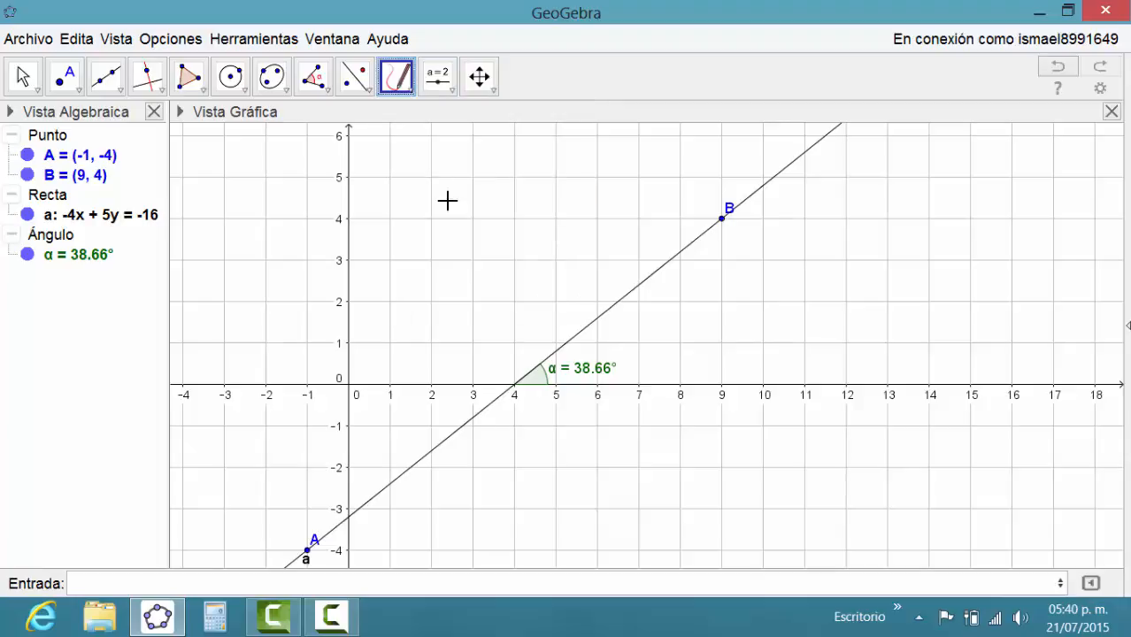
{"action": "left_click_drag", "start_coordinate": [832, 224], "coordinate": [831, 249]}
{"action": "mouse_move", "coordinate": [937, 213]}
{"action": "left_mouse_down"}
{"action": "mouse_move", "coordinate": [973, 257]}
{"action": "mouse_move", "coordinate": [950, 232]}
{"action": "mouse_move", "coordinate": [982, 253]}
{"action": "mouse_move", "coordinate": [998, 241]}
{"action": "mouse_move", "coordinate": [983, 283]}
{"action": "left_mouse_up"}
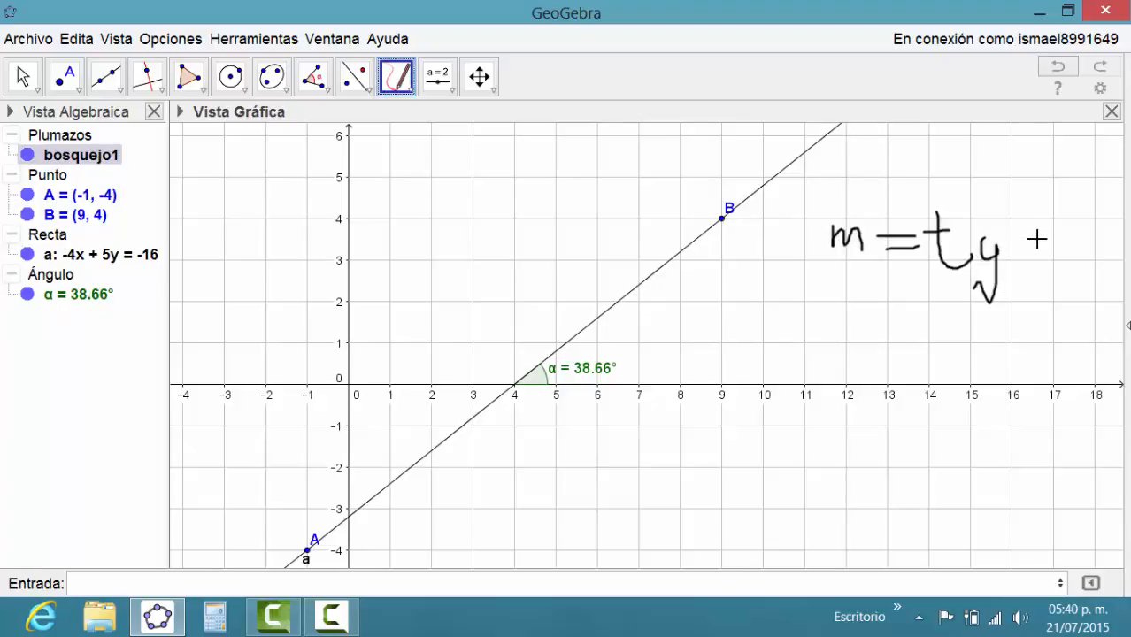
{"action": "mouse_move", "coordinate": [1048, 236]}
{"action": "left_mouse_down"}
{"action": "mouse_move", "coordinate": [1036, 249]}
{"action": "mouse_move", "coordinate": [1060, 253]}
{"action": "left_mouse_up"}
- Add the slope triangle to the line through A and B with the Slope tool
{"action": "left_click", "coordinate": [325, 95]}
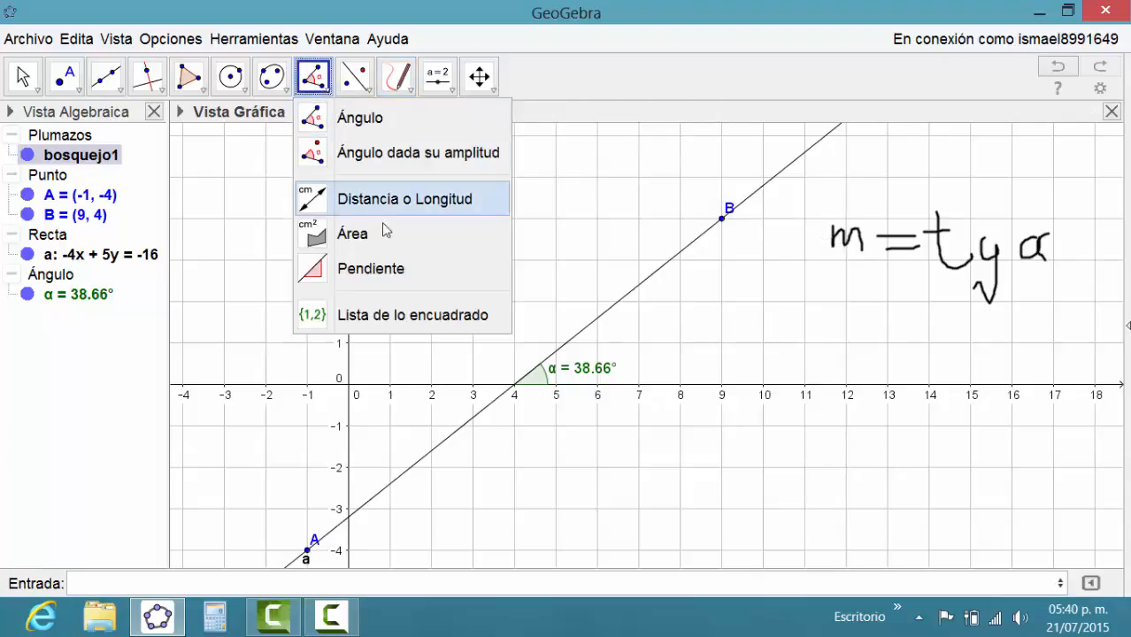
{"action": "left_click", "coordinate": [389, 270]}
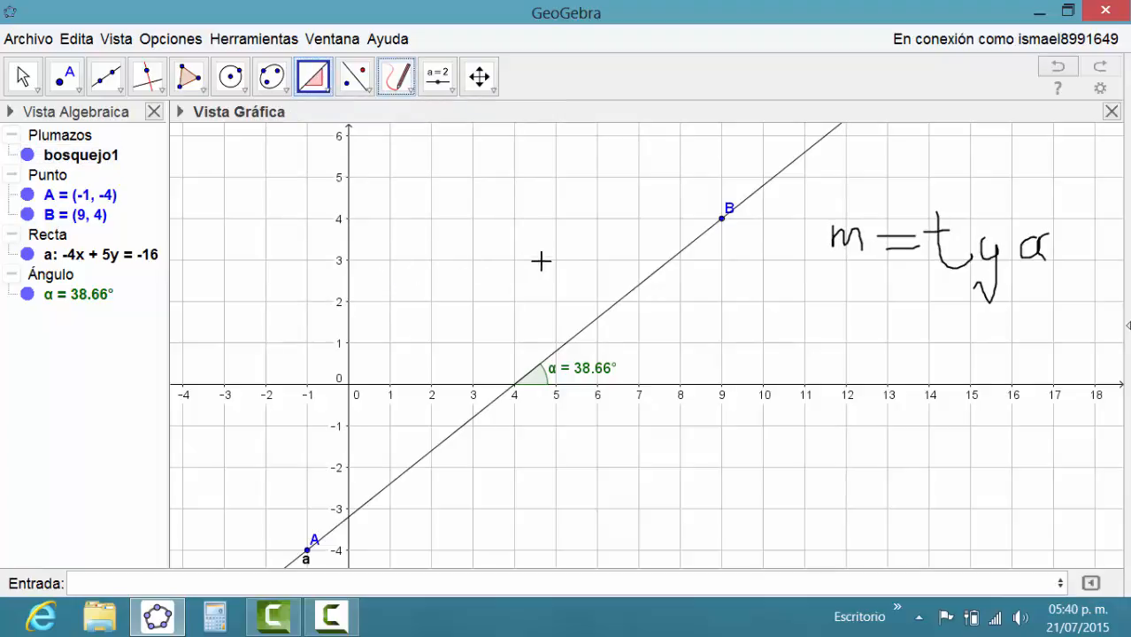
{"action": "left_click", "coordinate": [670, 270]}
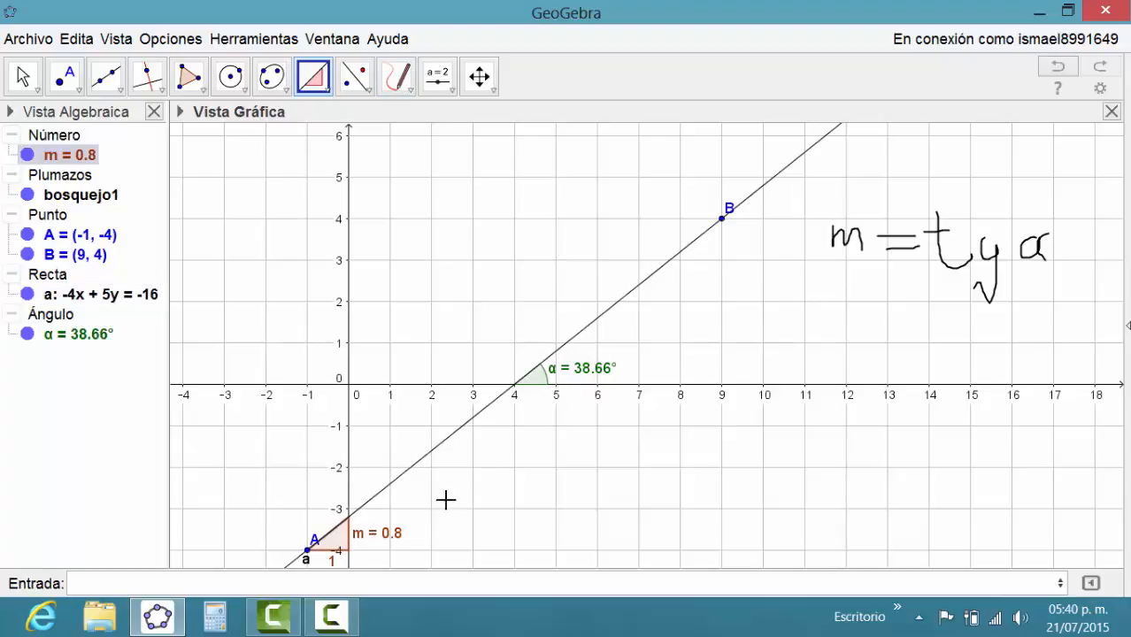
{"action": "left_click", "coordinate": [480, 77]}
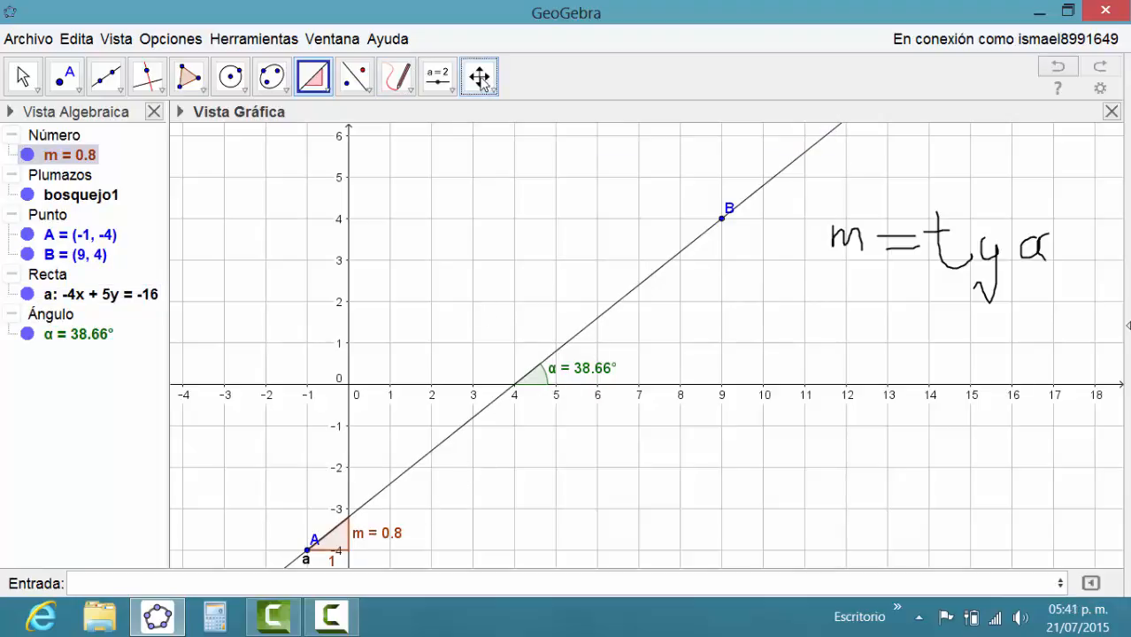
{"action": "left_click_drag", "start_coordinate": [493, 475], "coordinate": [491, 433]}
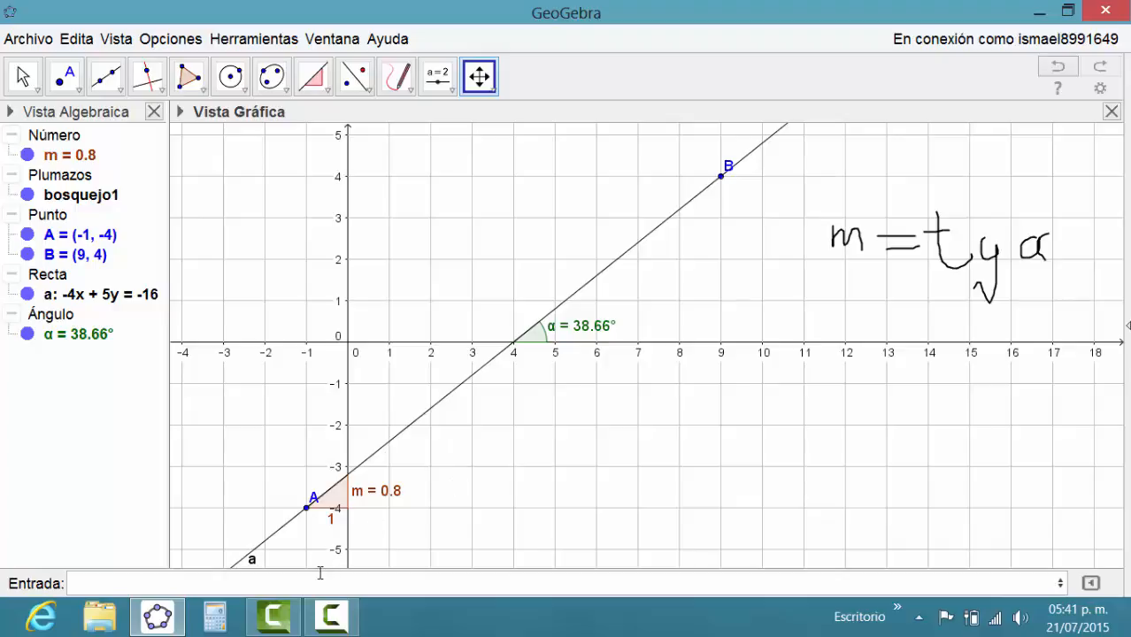
- Switch to the Windows calculator, compute the inverse tangent of 0.8 in degrees, and return to the graph
{"action": "left_click", "coordinate": [211, 619]}
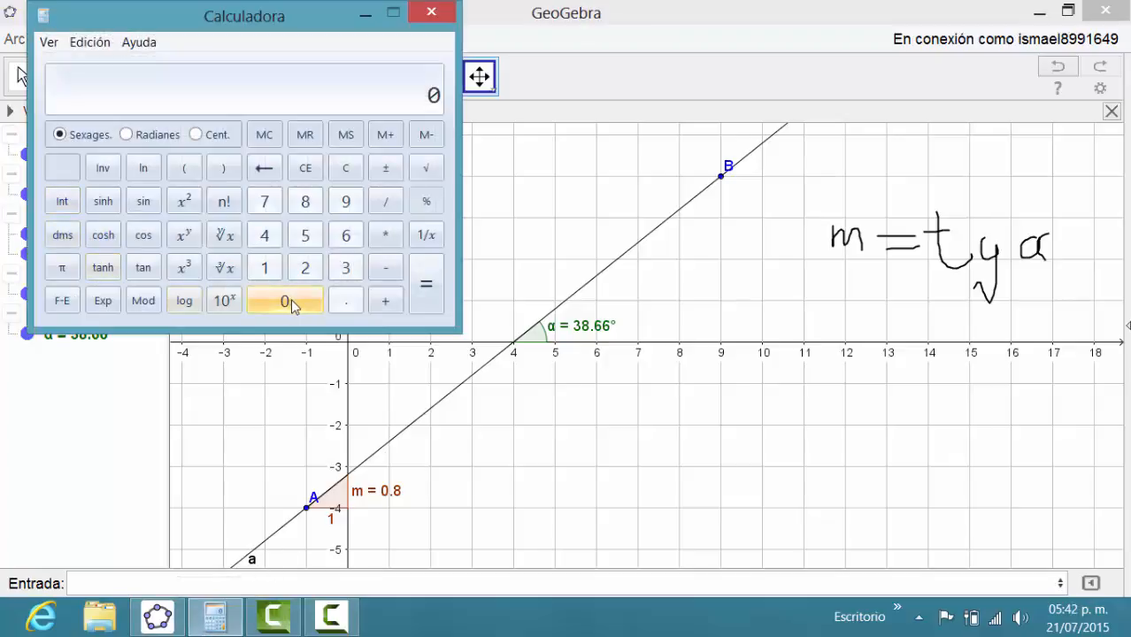
{"action": "left_click", "coordinate": [346, 301]}
{"action": "left_click", "coordinate": [305, 204]}
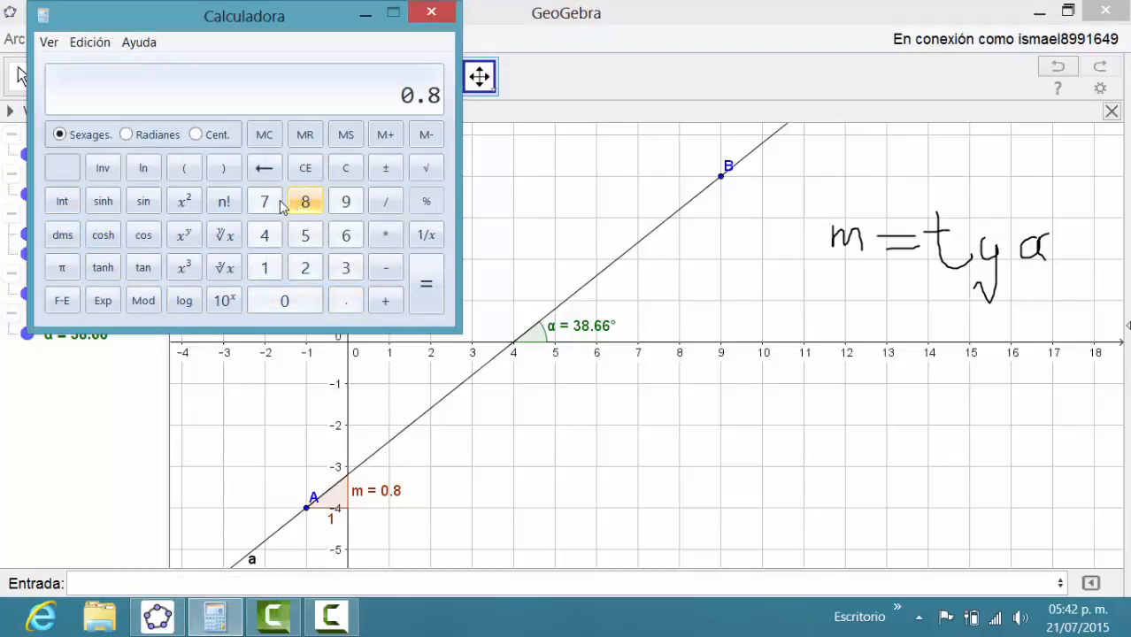
{"action": "left_click", "coordinate": [103, 170]}
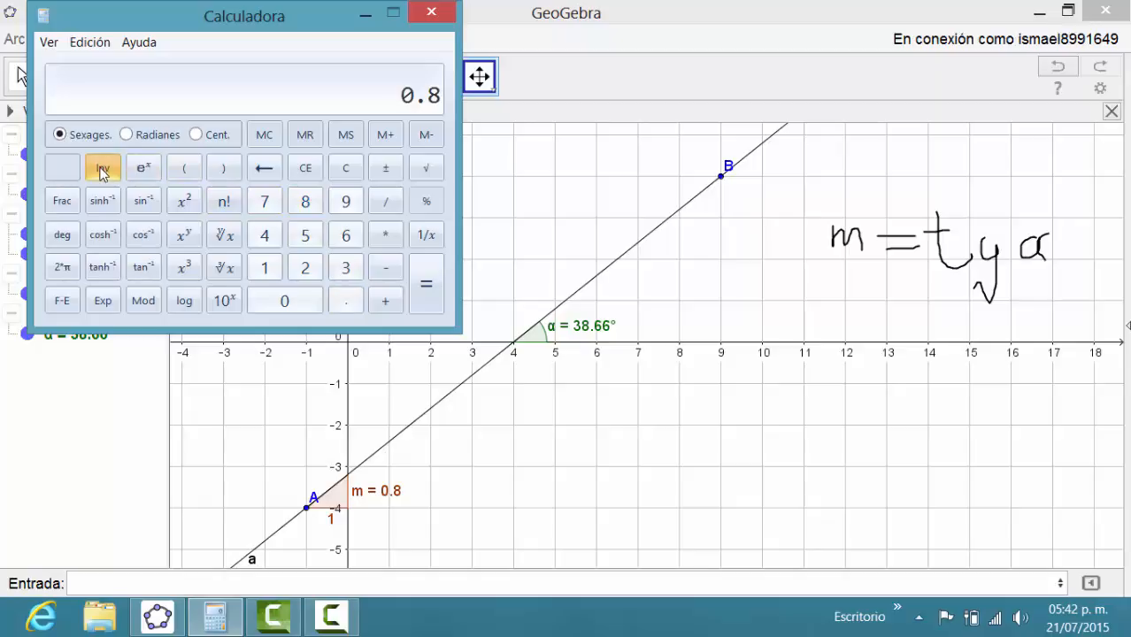
{"action": "left_click", "coordinate": [143, 268]}
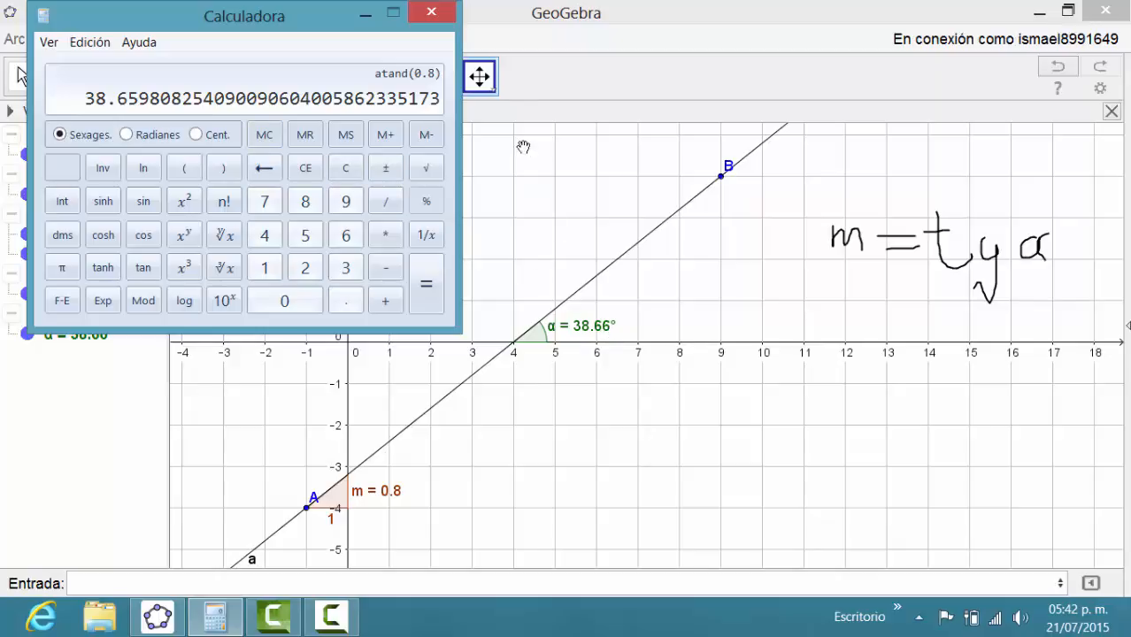
{"action": "left_click", "coordinate": [363, 17]}
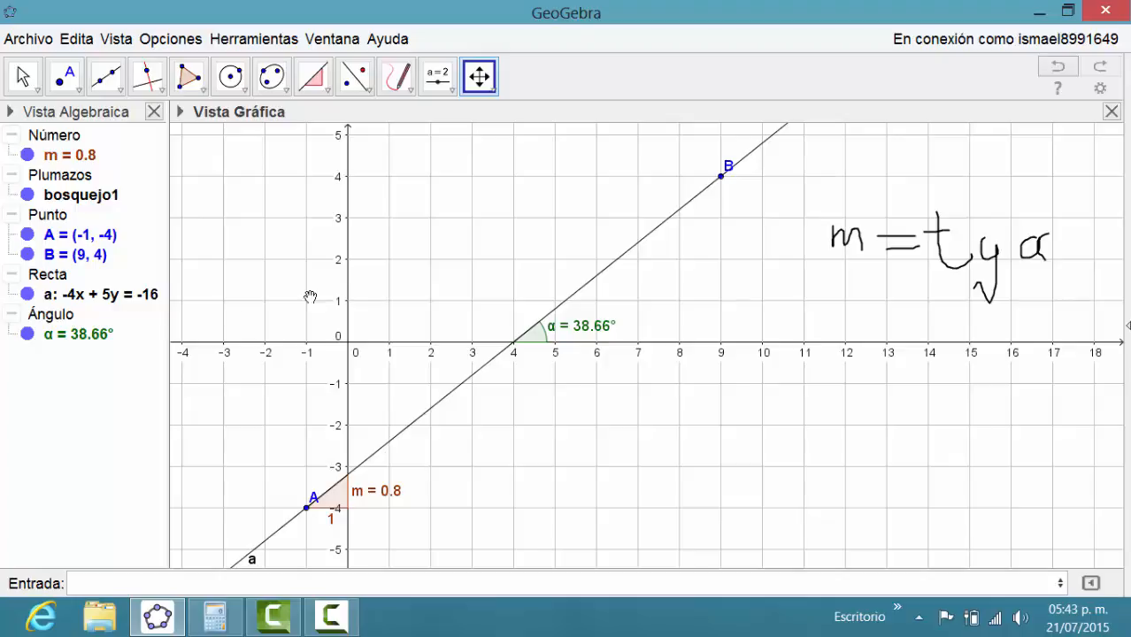
- Handwrite the slope formula m = -A/B with the Pencil tool below the m = tg α note
{"action": "left_click", "coordinate": [403, 80]}
{"action": "left_click", "coordinate": [403, 80]}
{"action": "left_click", "coordinate": [435, 185]}
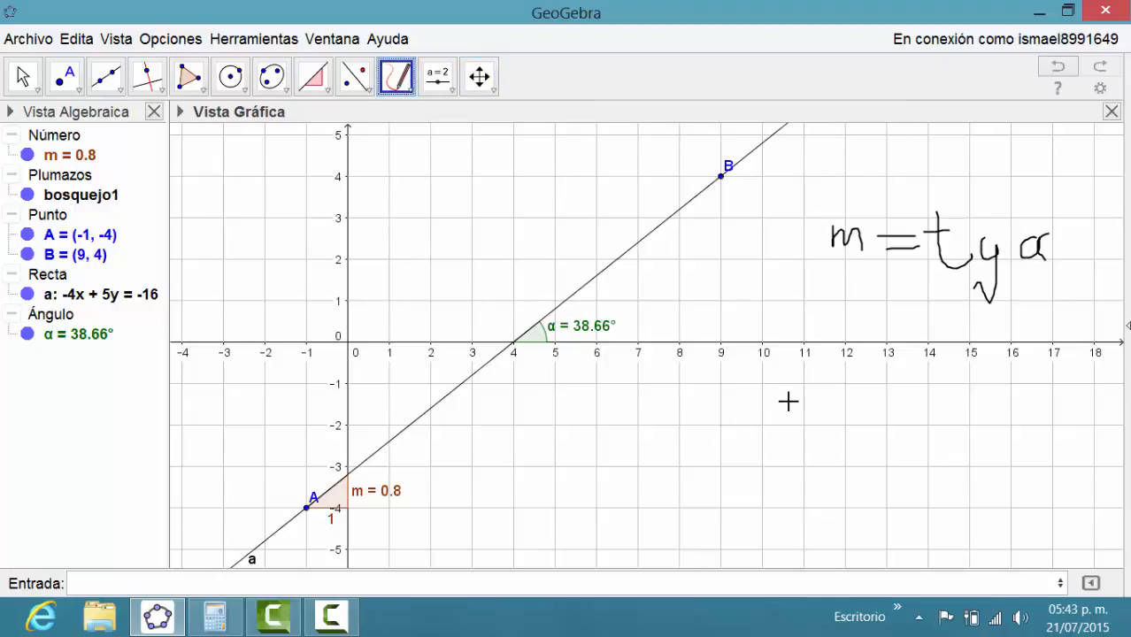
{"action": "mouse_move", "coordinate": [843, 400]}
{"action": "left_mouse_down"}
{"action": "mouse_move", "coordinate": [845, 421]}
{"action": "mouse_move", "coordinate": [889, 423]}
{"action": "left_mouse_up"}
{"action": "left_click_drag", "start_coordinate": [898, 407], "coordinate": [926, 407]}
{"action": "mouse_move", "coordinate": [903, 420]}
{"action": "left_mouse_down"}
{"action": "mouse_move", "coordinate": [938, 418]}
{"action": "mouse_move", "coordinate": [964, 393]}
{"action": "left_mouse_up"}
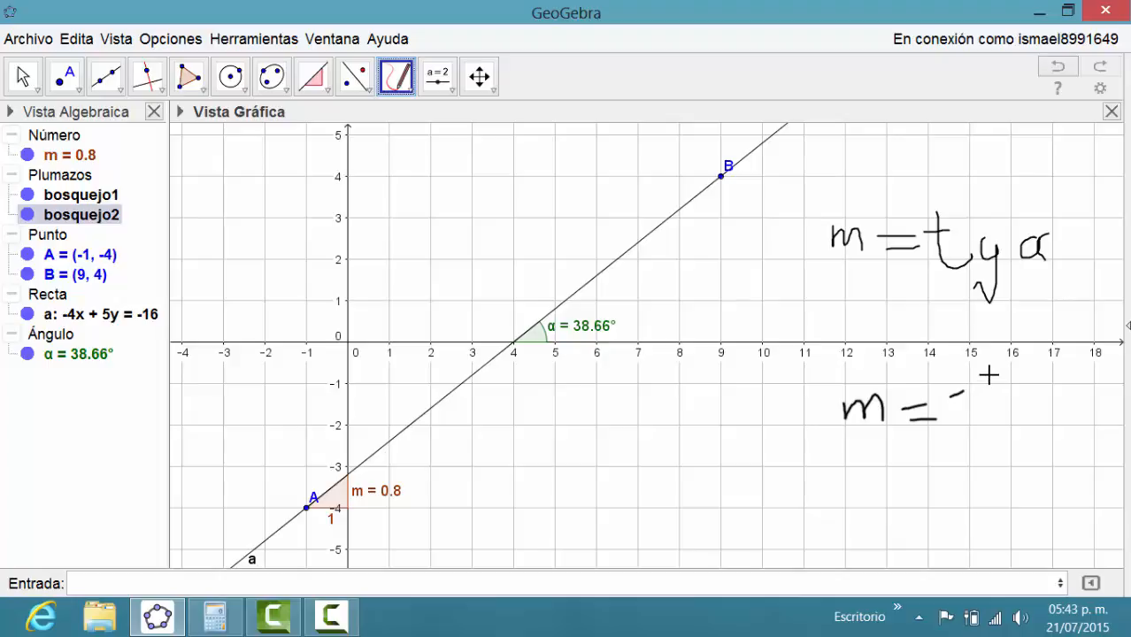
{"action": "mouse_move", "coordinate": [960, 418]}
{"action": "left_mouse_down"}
{"action": "mouse_move", "coordinate": [1030, 416]}
{"action": "mouse_move", "coordinate": [988, 466]}
{"action": "left_mouse_up"}
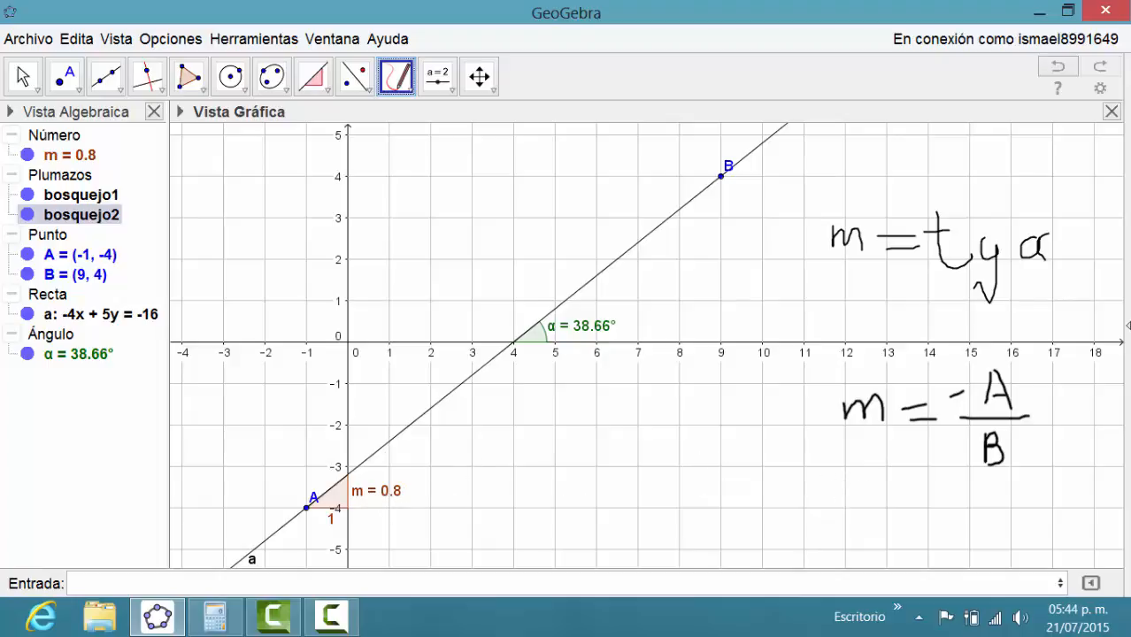
- Handwrite the substitution m = -(-4)/5 = .8 directly below the m = -A/B formula
{"action": "mouse_move", "coordinate": [839, 483]}
{"action": "left_mouse_down"}
{"action": "mouse_move", "coordinate": [841, 503]}
{"action": "mouse_move", "coordinate": [911, 493]}
{"action": "mouse_move", "coordinate": [923, 503]}
{"action": "left_mouse_up"}
{"action": "left_click_drag", "start_coordinate": [947, 500], "coordinate": [1020, 506]}
{"action": "left_click_drag", "start_coordinate": [952, 490], "coordinate": [975, 490]}
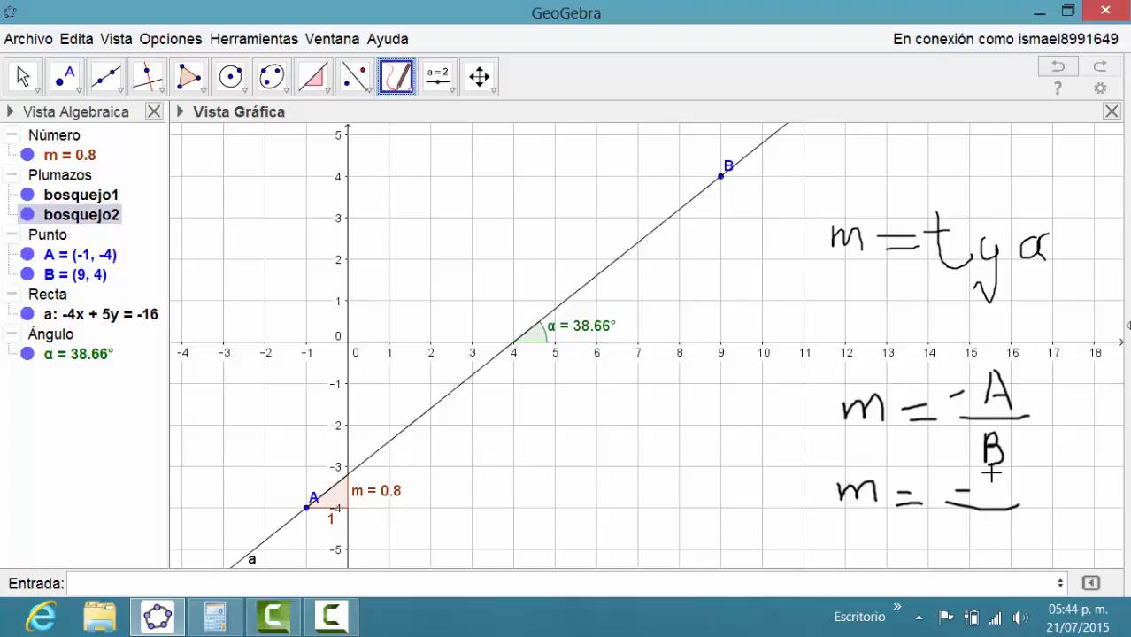
{"action": "mouse_move", "coordinate": [992, 474]}
{"action": "left_mouse_down"}
{"action": "mouse_move", "coordinate": [992, 508]}
{"action": "mouse_move", "coordinate": [1036, 492]}
{"action": "mouse_move", "coordinate": [1033, 501]}
{"action": "mouse_move", "coordinate": [1049, 502]}
{"action": "left_mouse_up"}
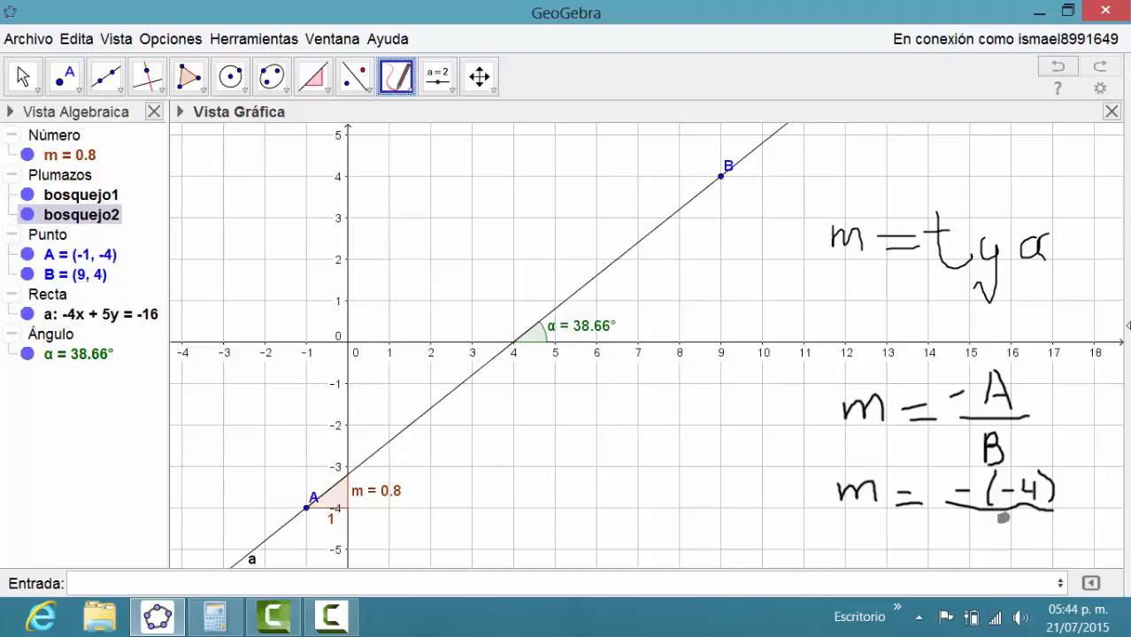
{"action": "mouse_move", "coordinate": [1002, 518]}
{"action": "left_mouse_down"}
{"action": "mouse_move", "coordinate": [973, 529]}
{"action": "mouse_move", "coordinate": [979, 540]}
{"action": "left_mouse_up"}
{"action": "left_click_drag", "start_coordinate": [1065, 520], "coordinate": [1084, 521]}
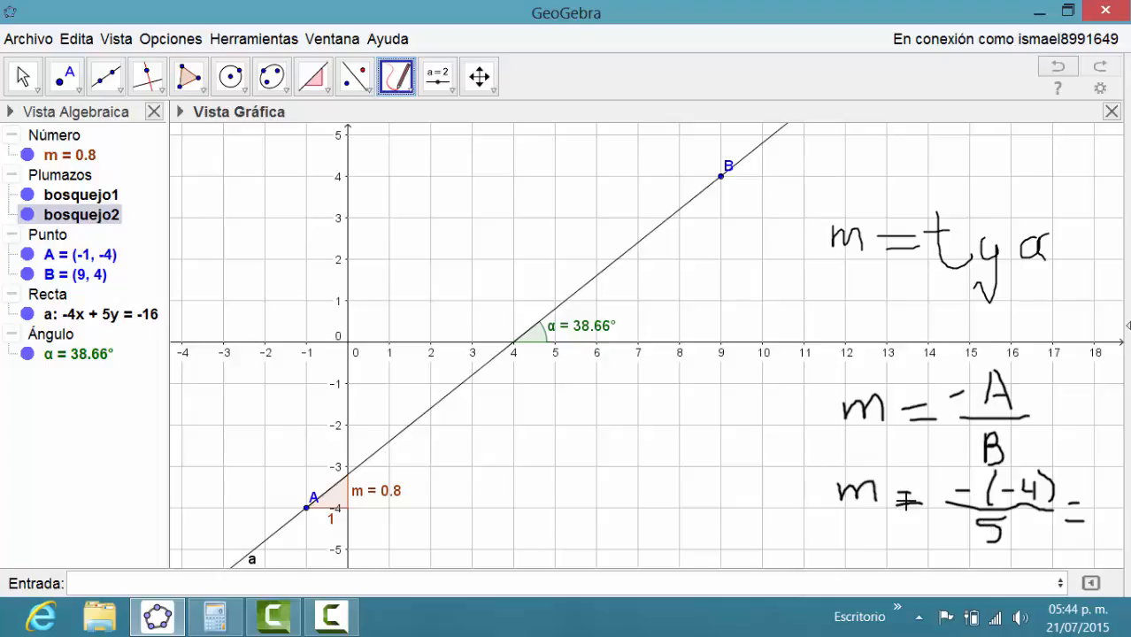
{"action": "left_click_drag", "start_coordinate": [1114, 487], "coordinate": [1104, 530]}
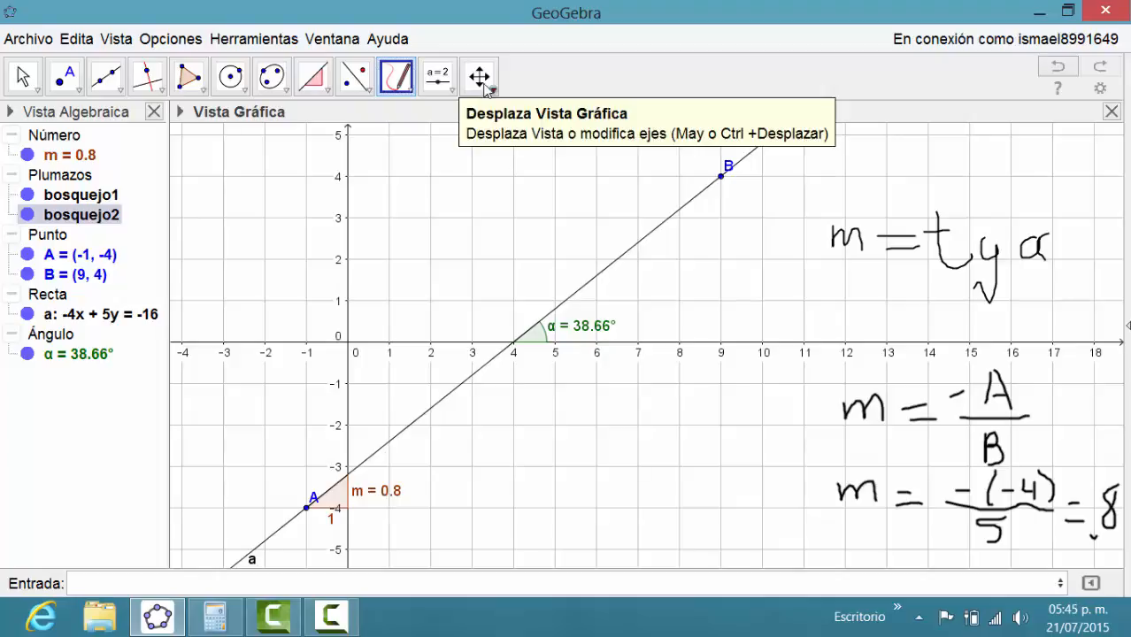
- Handwrite tg α = CO/CA with the Pencil tool in the empty area beside the m = -A/B formula
{"action": "left_click", "coordinate": [483, 76]}
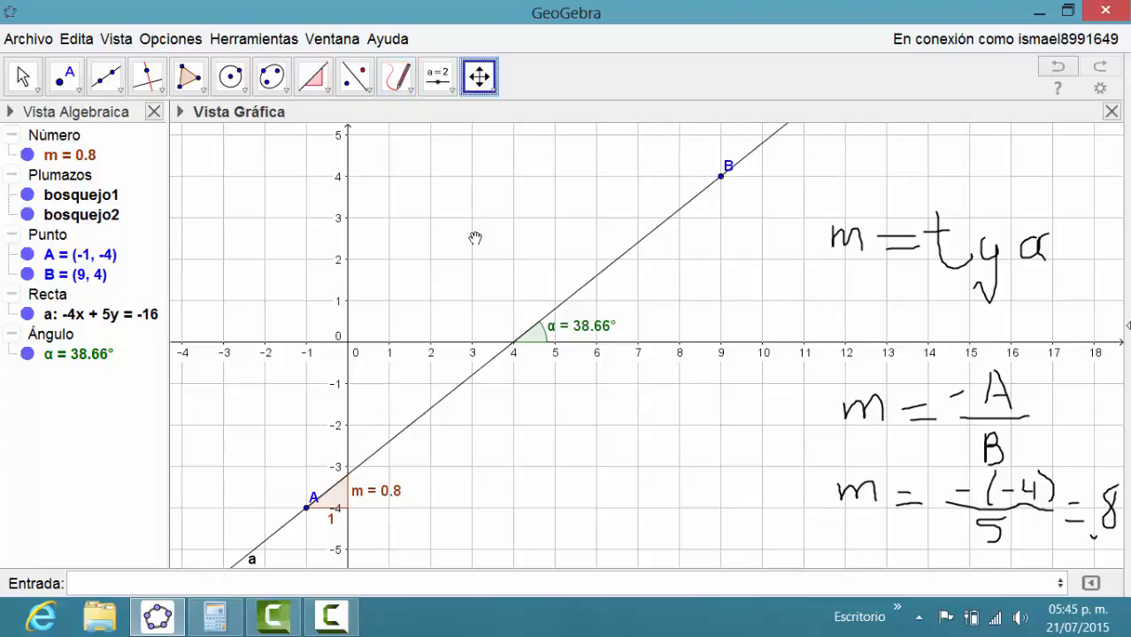
{"action": "left_click_drag", "start_coordinate": [473, 306], "coordinate": [572, 229]}
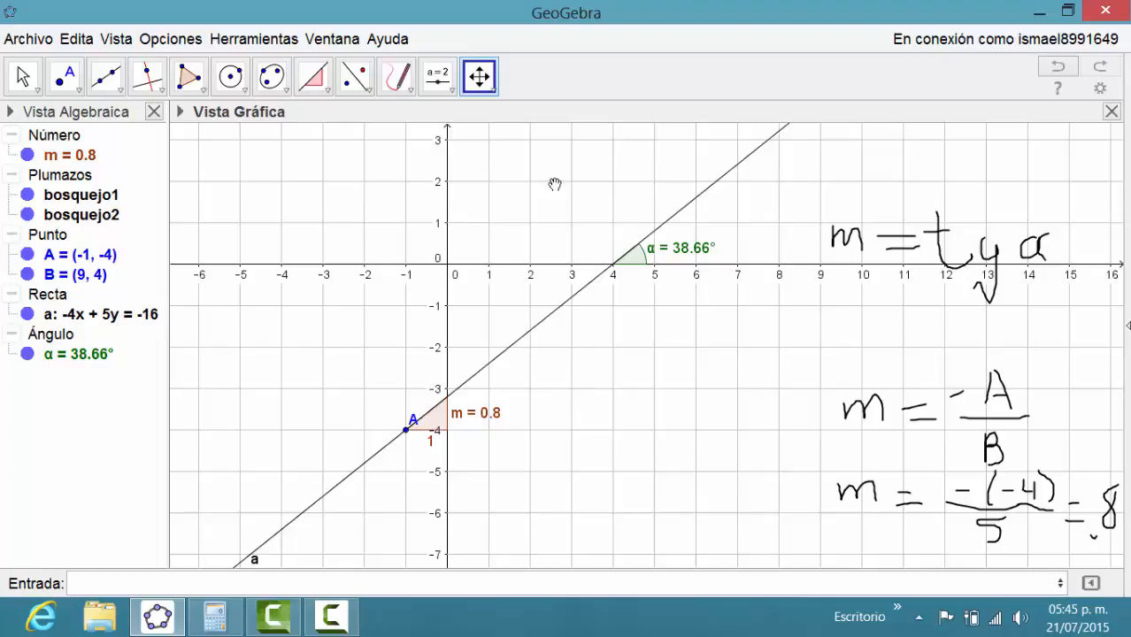
{"action": "left_click", "coordinate": [400, 81]}
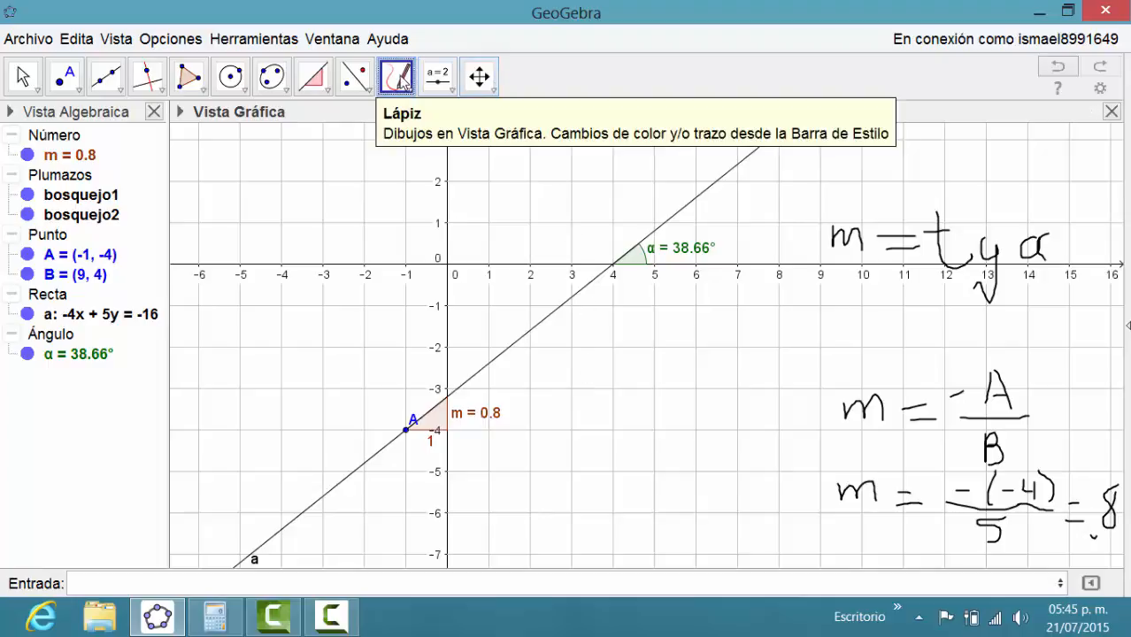
{"action": "left_click", "coordinate": [406, 88]}
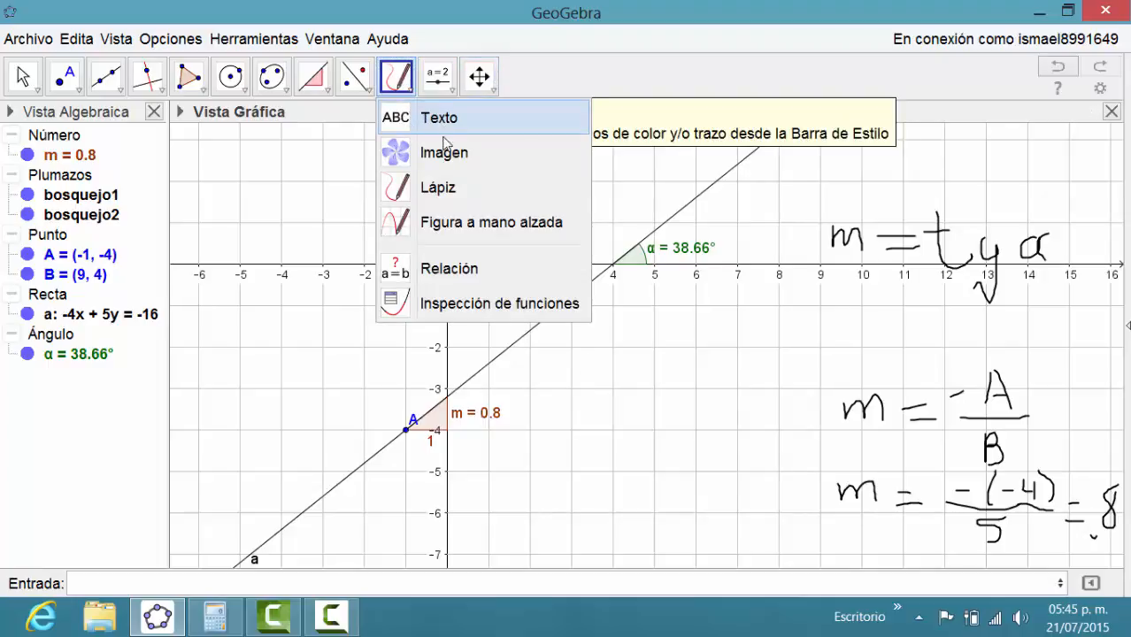
{"action": "left_click", "coordinate": [447, 187]}
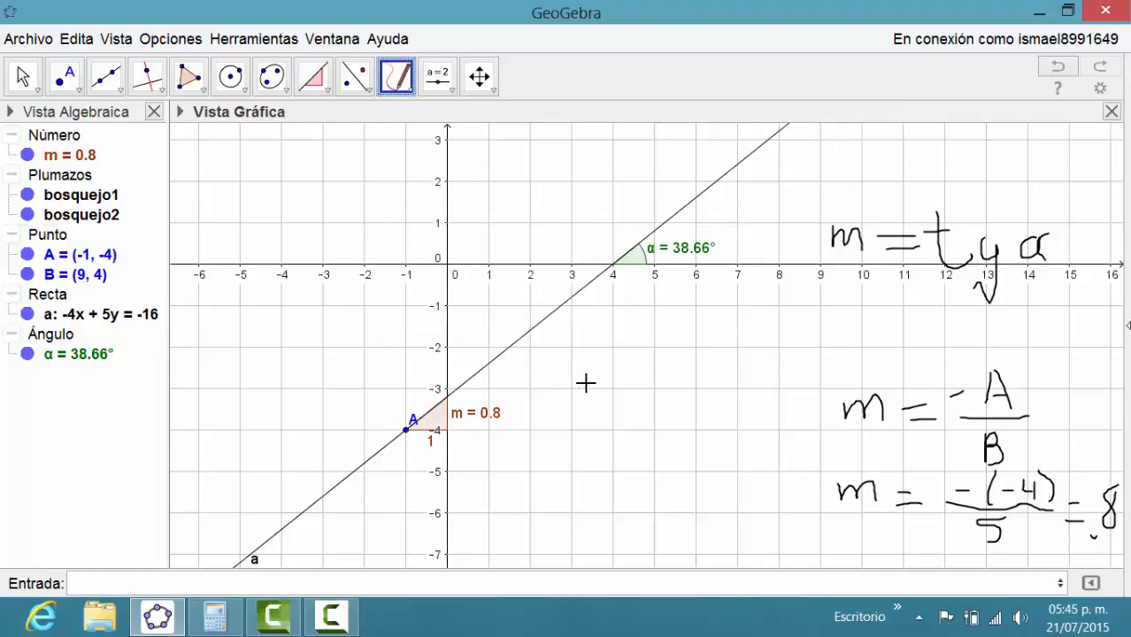
{"action": "mouse_move", "coordinate": [757, 449]}
{"action": "left_mouse_down"}
{"action": "mouse_move", "coordinate": [741, 459]}
{"action": "mouse_move", "coordinate": [758, 475]}
{"action": "mouse_move", "coordinate": [782, 447]}
{"action": "mouse_move", "coordinate": [793, 467]}
{"action": "left_mouse_up"}
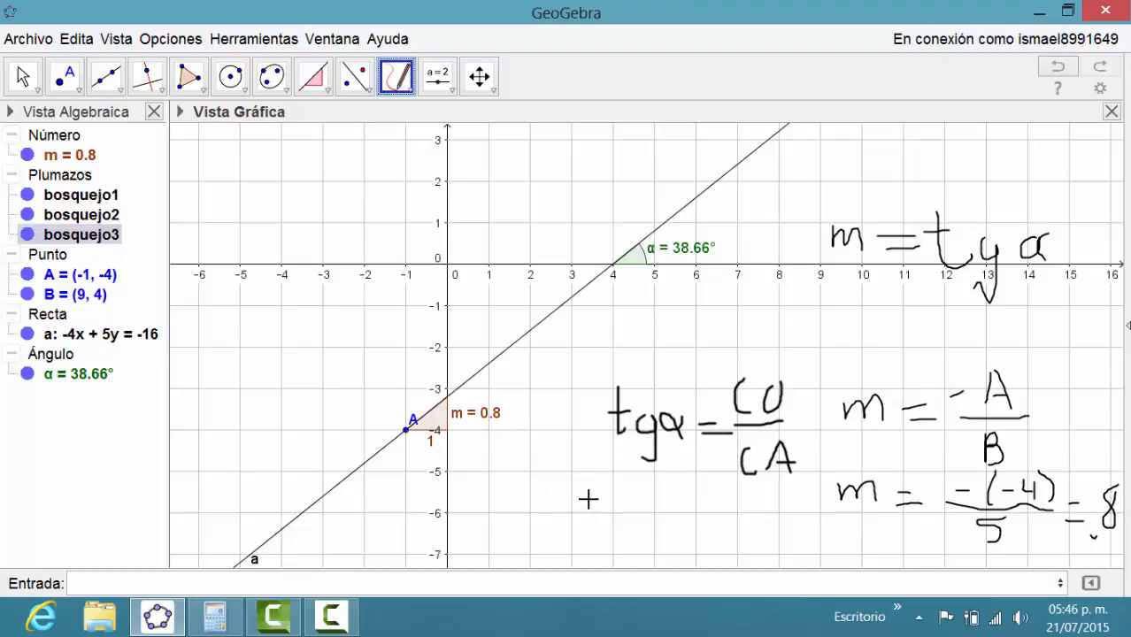
- Handwrite the evaluation = 0.8/1 = 0.8 below the tg α = CO/CA formula
{"action": "mouse_move", "coordinate": [590, 501]}
{"action": "left_mouse_down"}
{"action": "mouse_move", "coordinate": [615, 501]}
{"action": "mouse_move", "coordinate": [617, 512]}
{"action": "mouse_move", "coordinate": [680, 508]}
{"action": "mouse_move", "coordinate": [640, 500]}
{"action": "mouse_move", "coordinate": [653, 483]}
{"action": "mouse_move", "coordinate": [671, 492]}
{"action": "mouse_move", "coordinate": [681, 480]}
{"action": "mouse_move", "coordinate": [661, 537]}
{"action": "mouse_move", "coordinate": [722, 510]}
{"action": "mouse_move", "coordinate": [725, 524]}
{"action": "mouse_move", "coordinate": [747, 524]}
{"action": "mouse_move", "coordinate": [765, 496]}
{"action": "left_mouse_up"}
{"action": "left_click", "coordinate": [662, 501]}
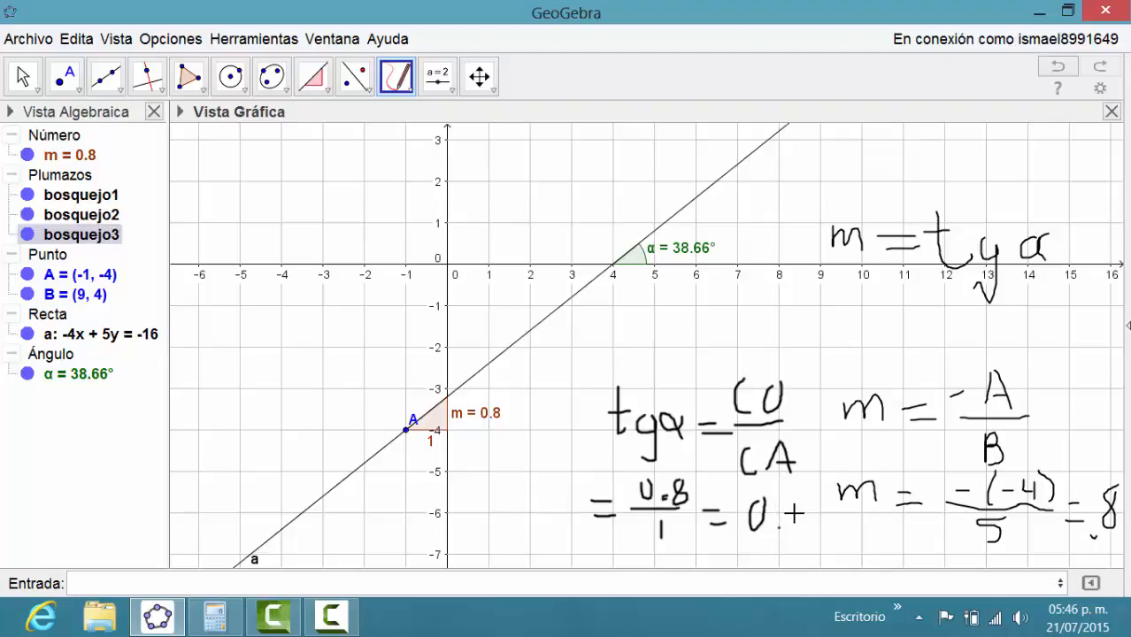
{"action": "left_click", "coordinate": [779, 527]}
{"action": "mouse_move", "coordinate": [802, 501]}
{"action": "left_mouse_down"}
{"action": "mouse_move", "coordinate": [807, 529]}
{"action": "mouse_move", "coordinate": [809, 501]}
{"action": "left_mouse_up"}
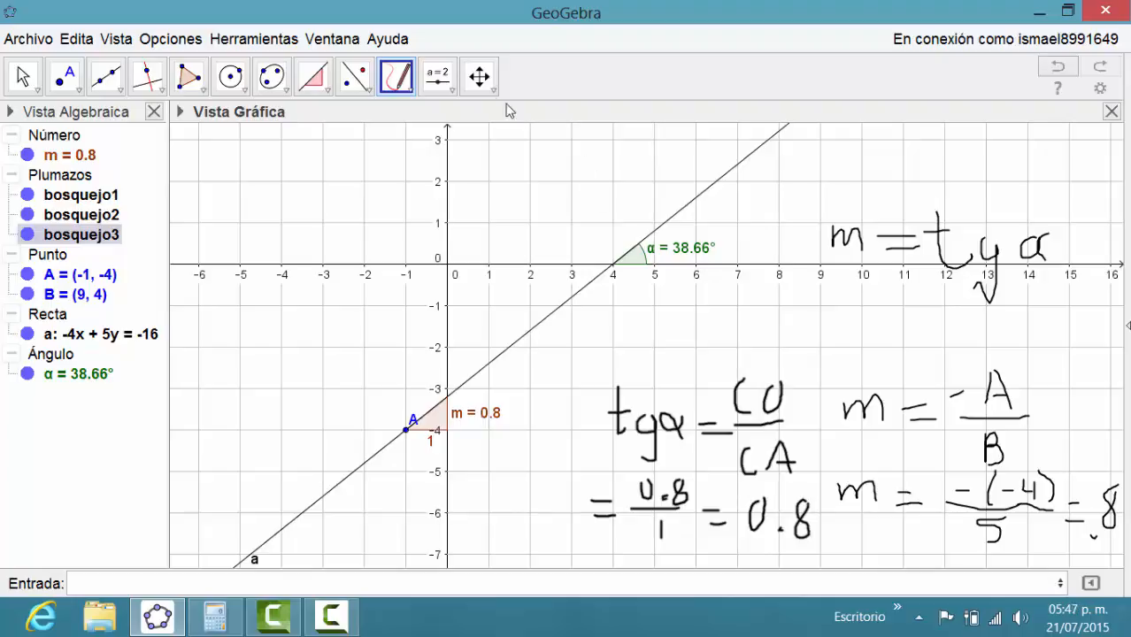
- Move point B past the vertical above A to about (-1.33, 4.09) to vary the line's inclination
{"action": "left_click", "coordinate": [478, 77]}
{"action": "left_click_drag", "start_coordinate": [627, 178], "coordinate": [445, 255]}
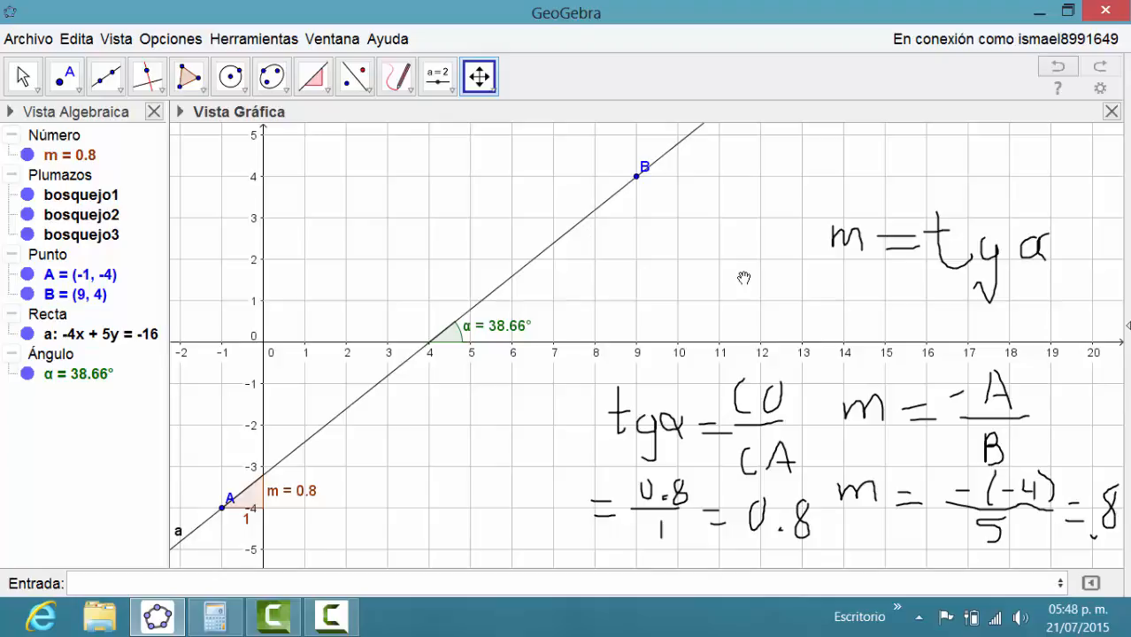
{"action": "left_click", "coordinate": [27, 78]}
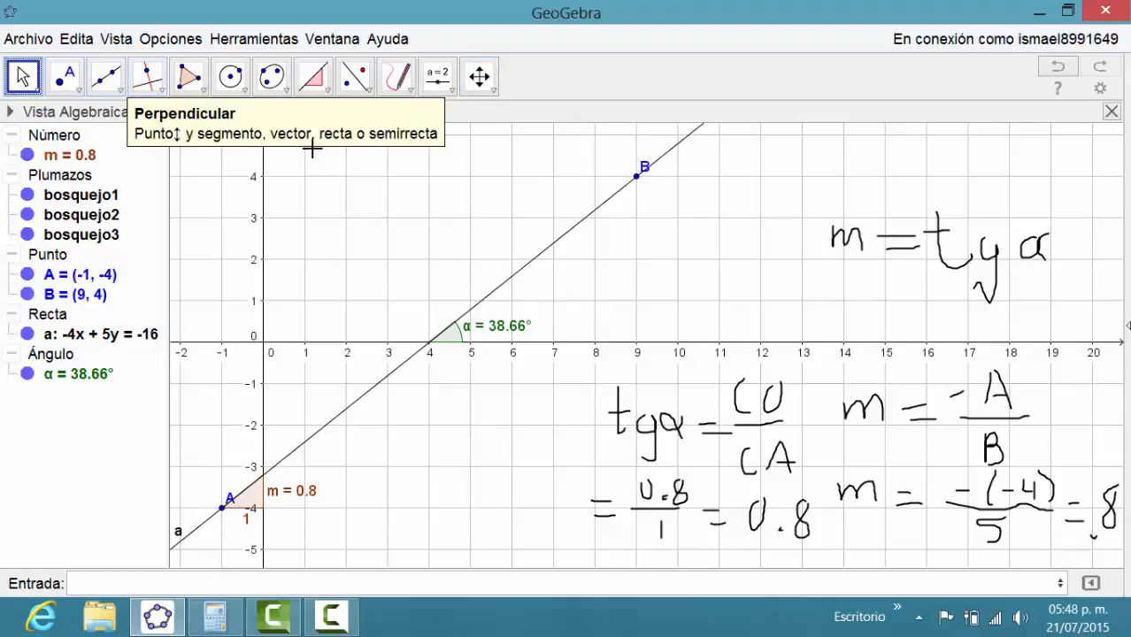
{"action": "left_click", "coordinate": [633, 177]}
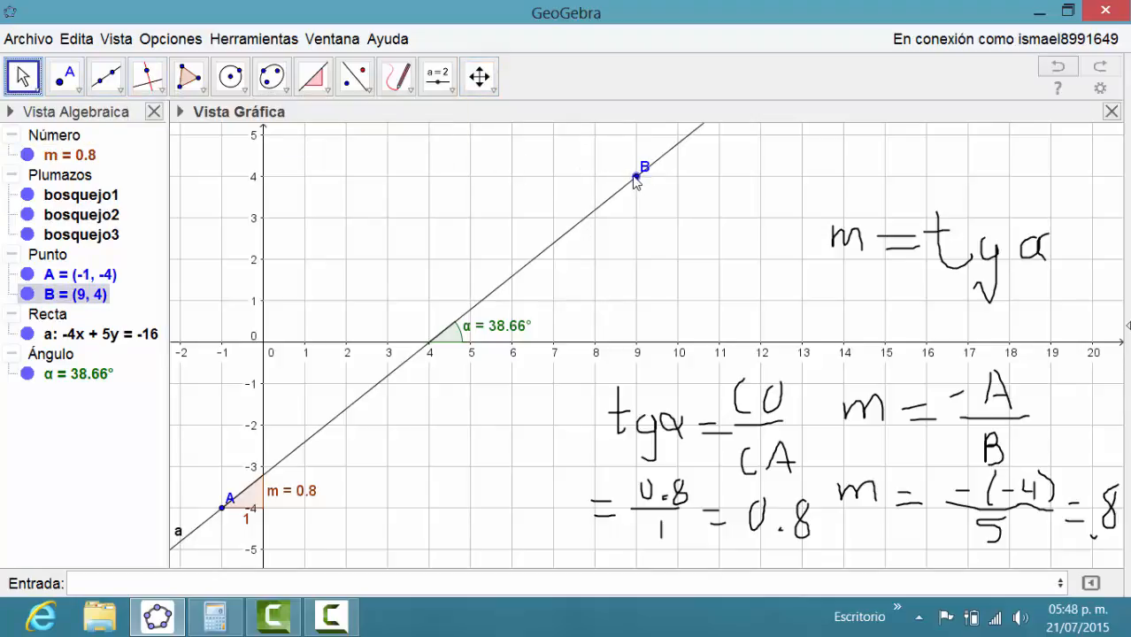
{"action": "left_click_drag", "start_coordinate": [637, 180], "coordinate": [250, 168]}
{"action": "left_click_drag", "start_coordinate": [246, 165], "coordinate": [226, 171]}
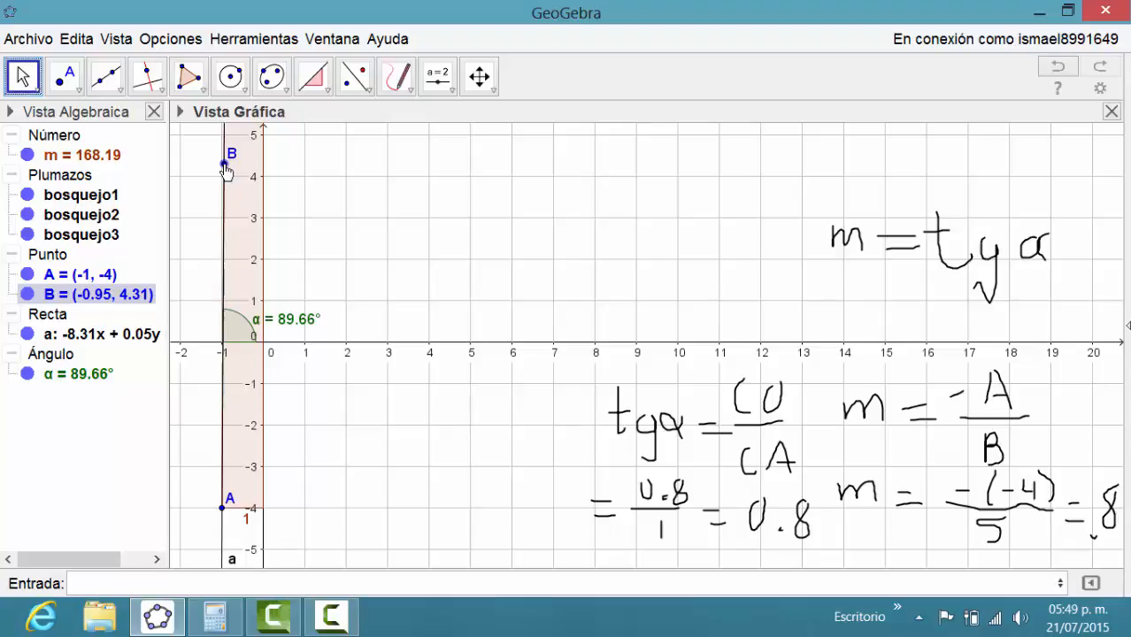
{"action": "left_click_drag", "start_coordinate": [226, 171], "coordinate": [209, 174]}
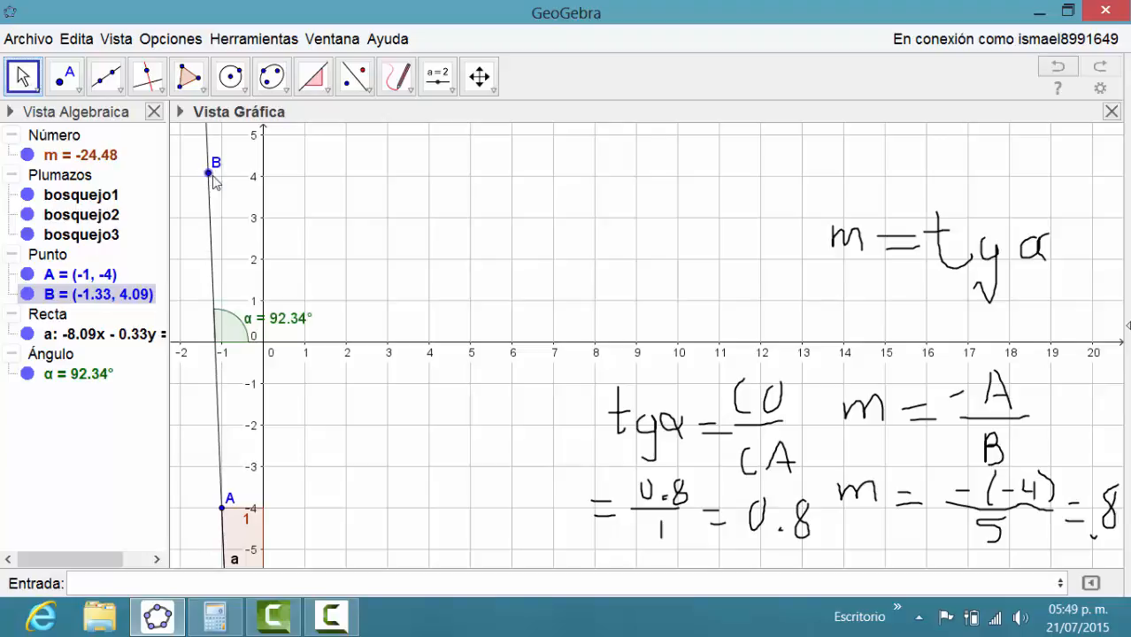
- Move point A to about (-1.32, -4.15), almost directly below B, to make the line nearly vertical
{"action": "left_click", "coordinate": [478, 77]}
{"action": "left_click_drag", "start_coordinate": [367, 258], "coordinate": [431, 170]}
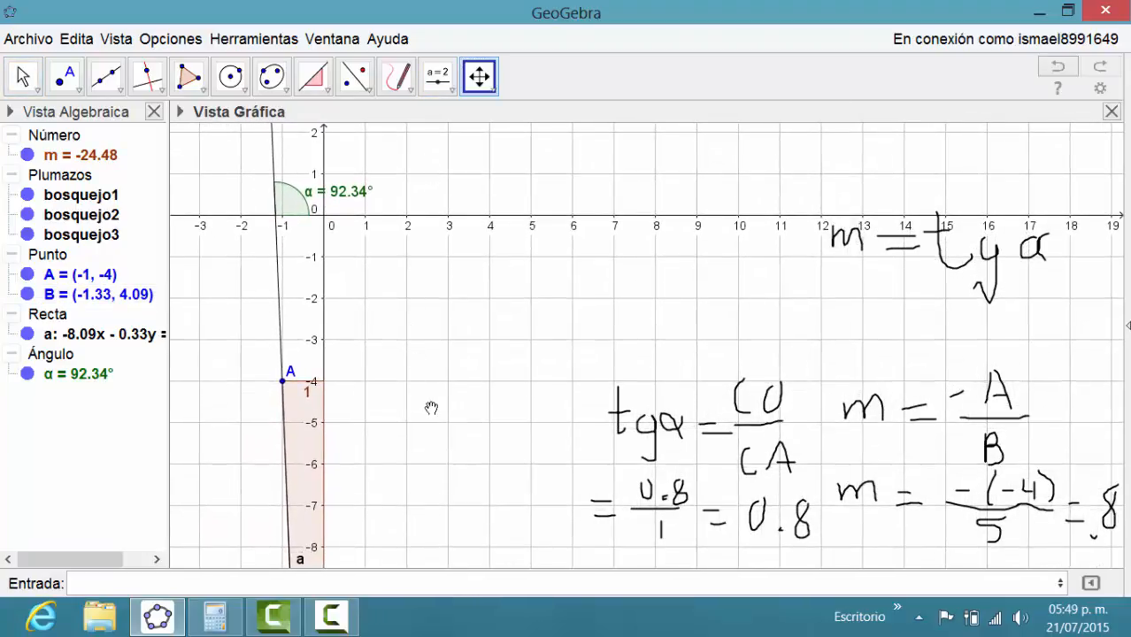
{"action": "left_click_drag", "start_coordinate": [435, 403], "coordinate": [444, 243]}
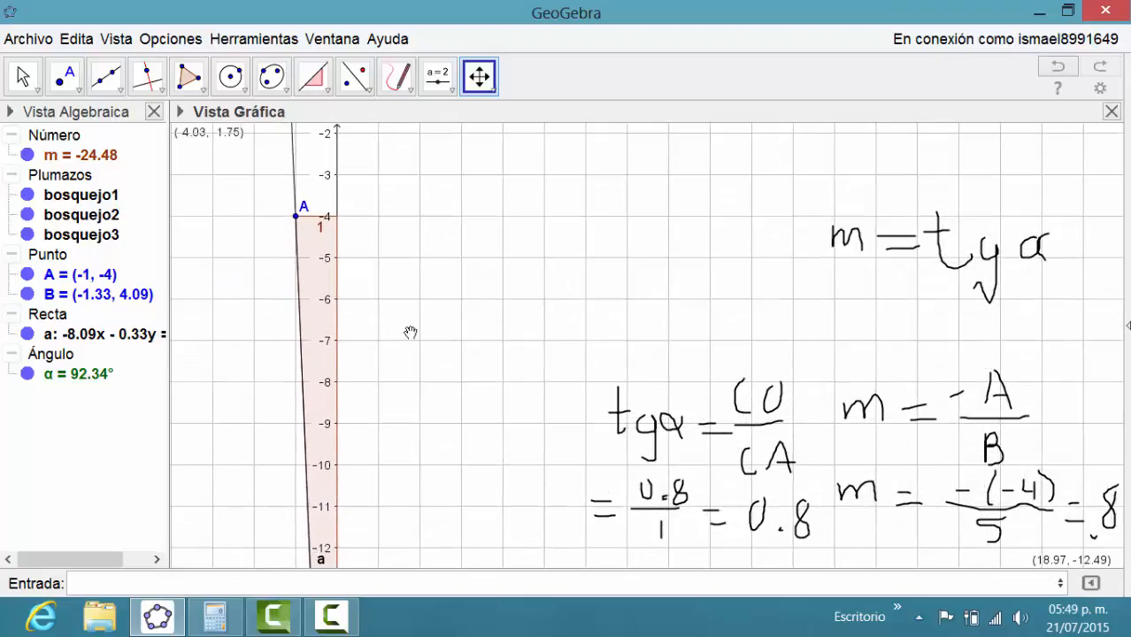
{"action": "left_click_drag", "start_coordinate": [435, 420], "coordinate": [432, 318]}
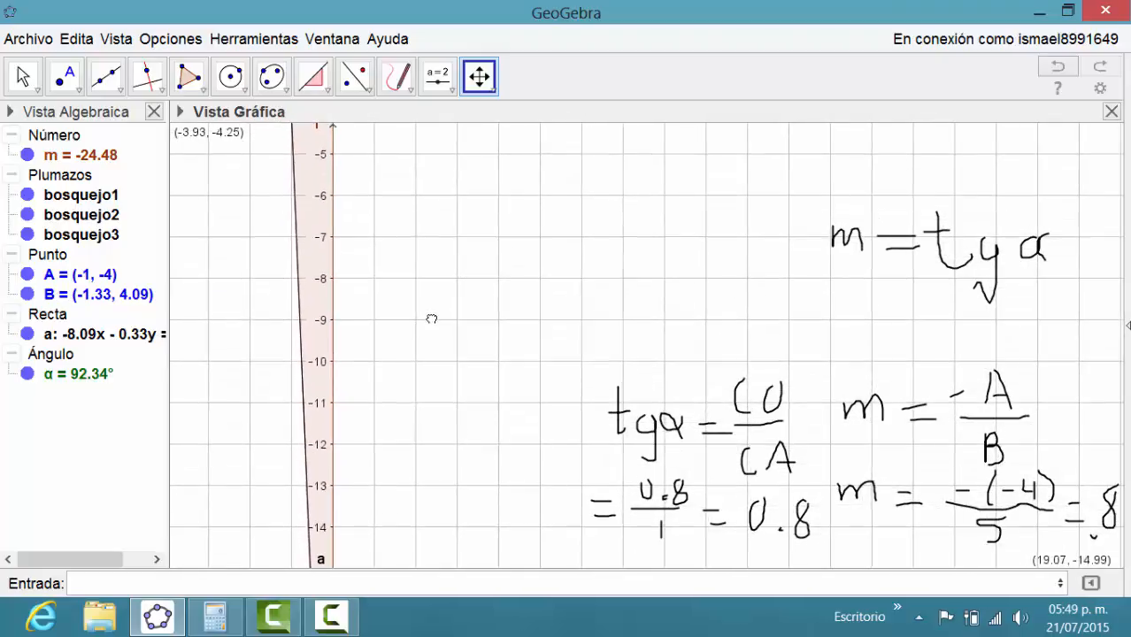
{"action": "scroll", "coordinate": [432, 320], "scroll_direction": "down", "scroll_amount": 3}
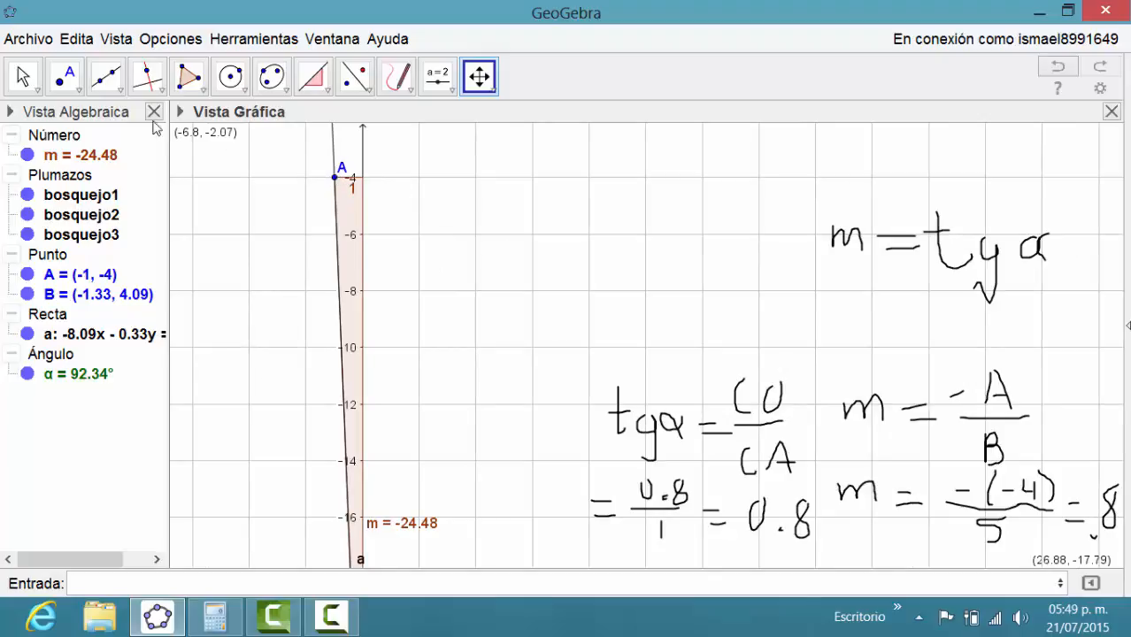
{"action": "left_click", "coordinate": [24, 78]}
{"action": "mouse_move", "coordinate": [336, 178]}
{"action": "left_mouse_down"}
{"action": "mouse_move", "coordinate": [322, 182]}
{"action": "mouse_move", "coordinate": [326, 191]}
{"action": "left_mouse_up"}
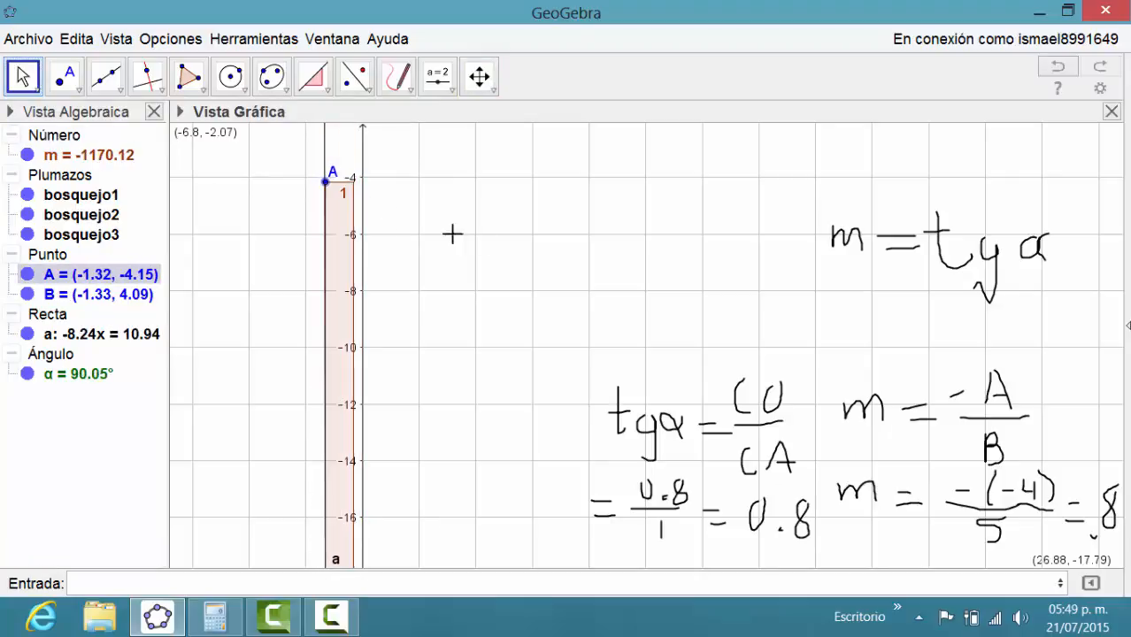
- Undo the moves of points A and B to restore the original line
{"action": "left_click", "coordinate": [479, 78]}
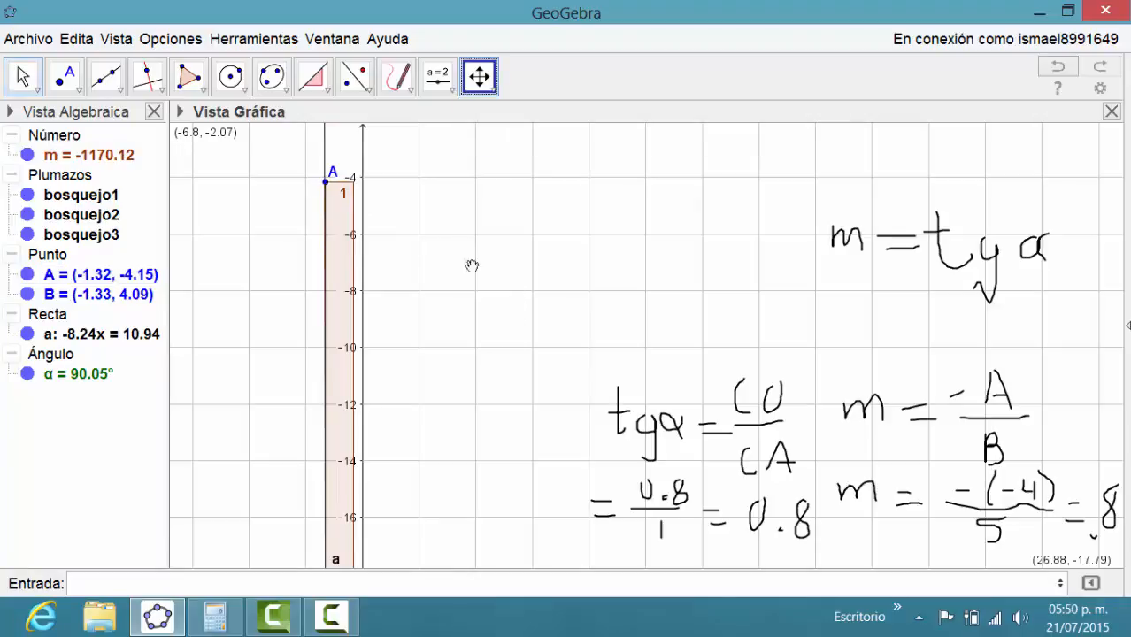
{"action": "left_click_drag", "start_coordinate": [480, 392], "coordinate": [453, 470]}
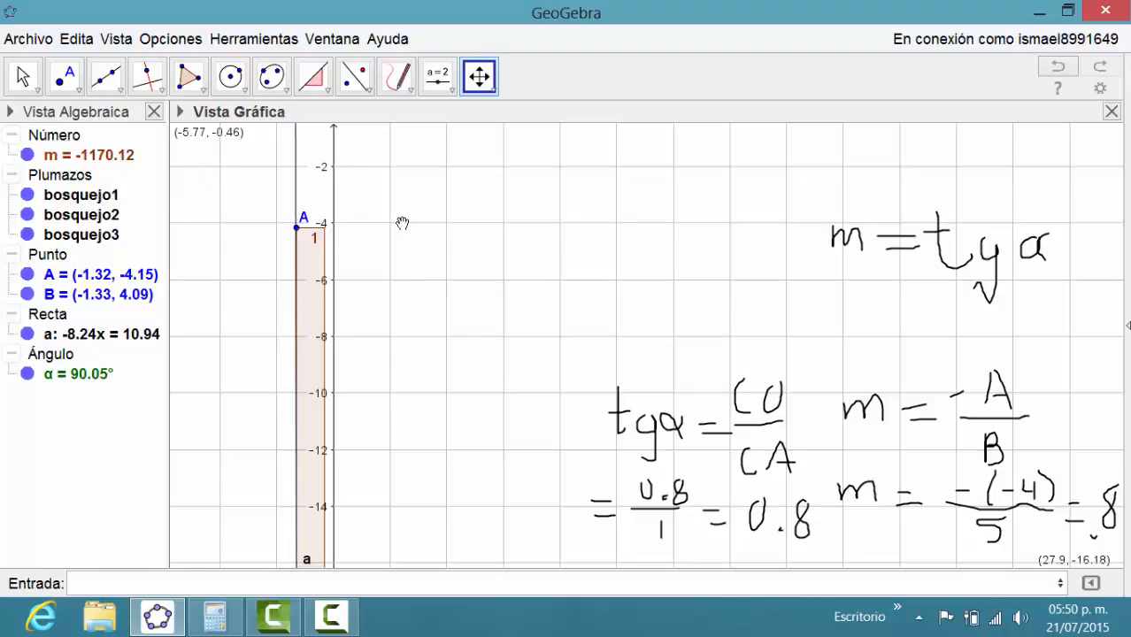
{"action": "left_click", "coordinate": [75, 44]}
{"action": "left_click", "coordinate": [76, 67]}
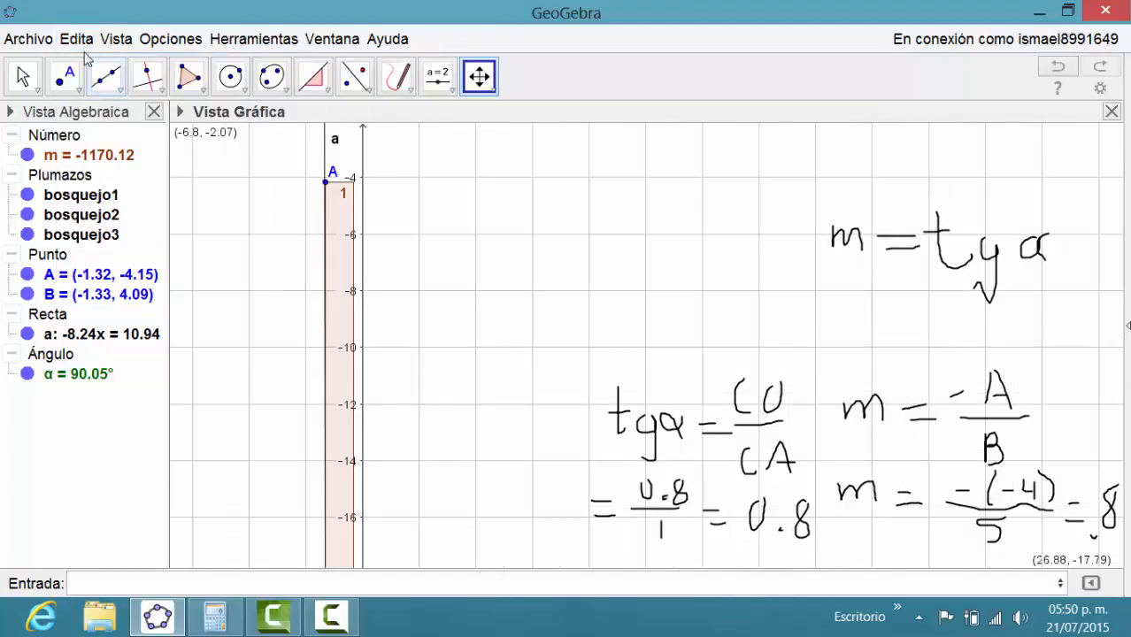
{"action": "left_click", "coordinate": [77, 39]}
{"action": "left_click", "coordinate": [99, 67]}
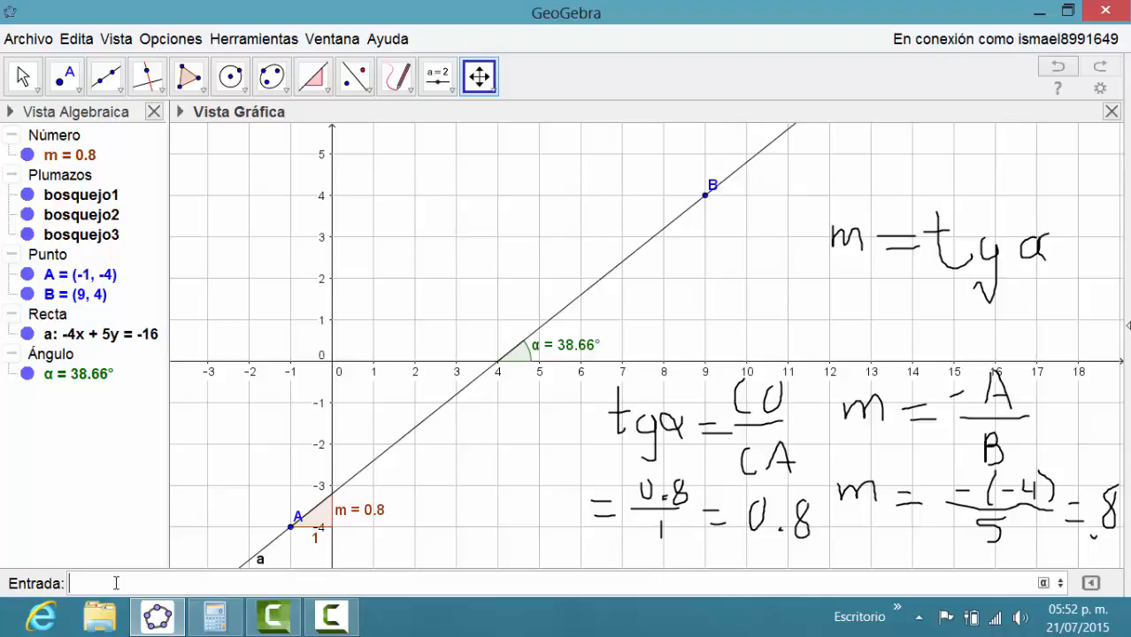
- Add the line -4x+5y=2 by entering its equation
{"action": "type", "text": "4x+5y"}
{"action": "type", "text": "=2"}
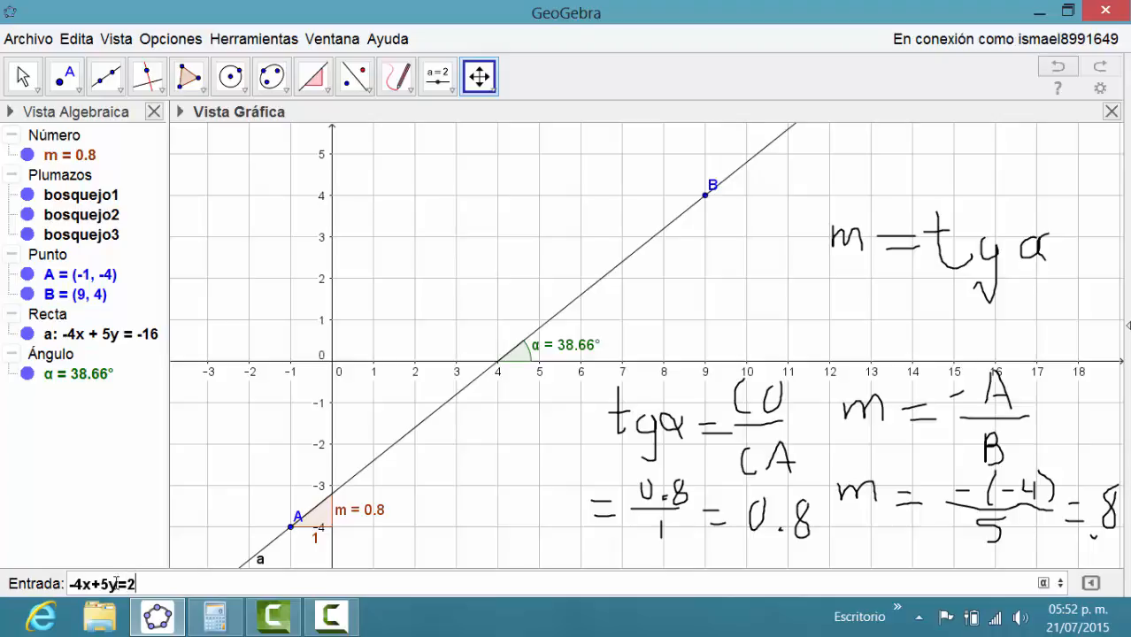
{"action": "key", "text": "Return"}
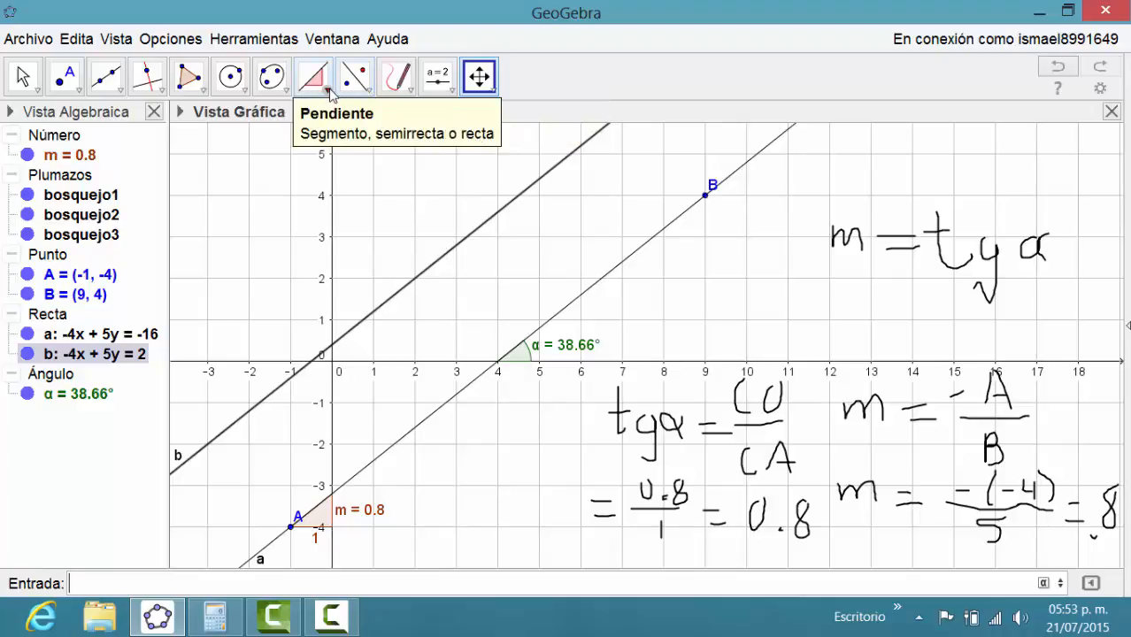
- Add a slope measurement to the line -4x+5y=2 with the Slope (Pendiente) tool
{"action": "left_click", "coordinate": [328, 90]}
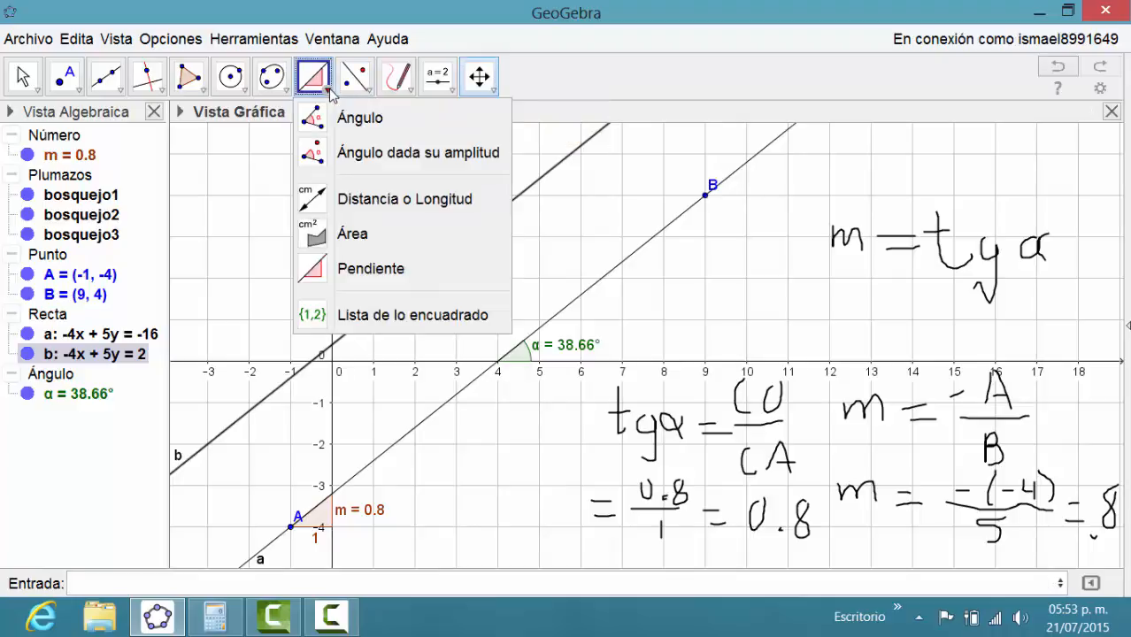
{"action": "left_click", "coordinate": [360, 274]}
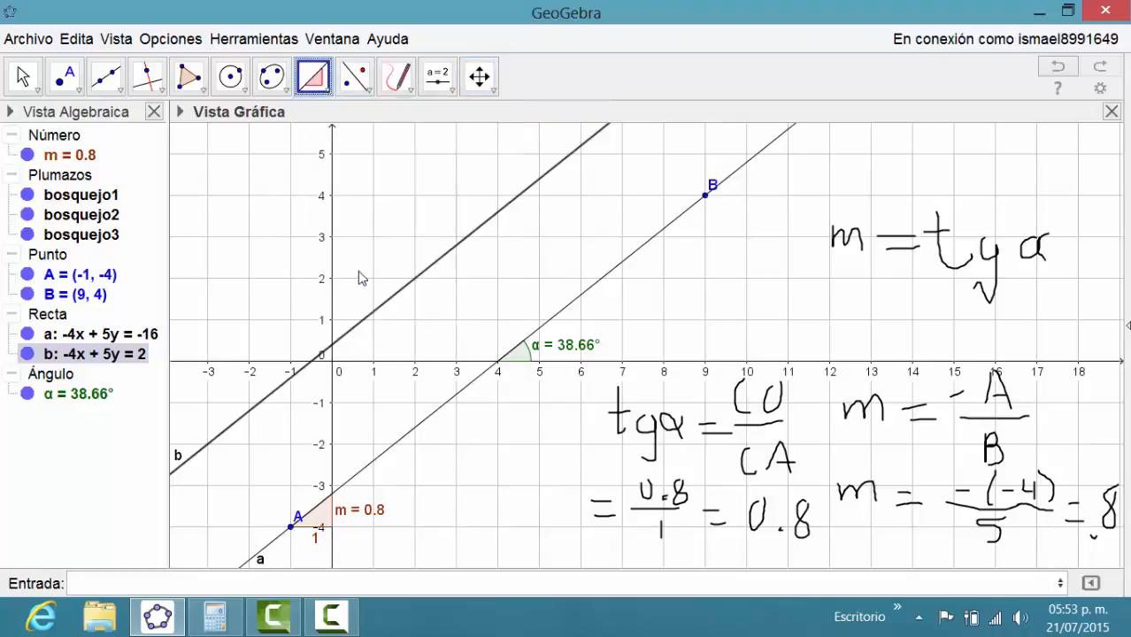
{"action": "left_click", "coordinate": [426, 277]}
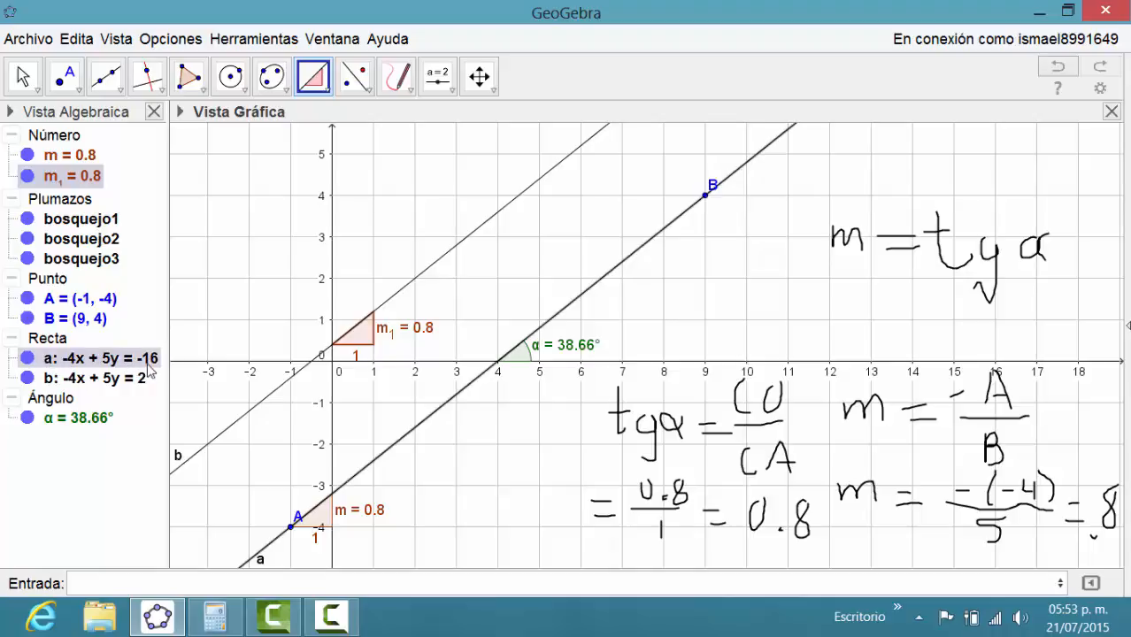
- Show line a's equation in the form y = ax + b and handwrite y = mx + b just above the x-axis
{"action": "right_click", "coordinate": [100, 364]}
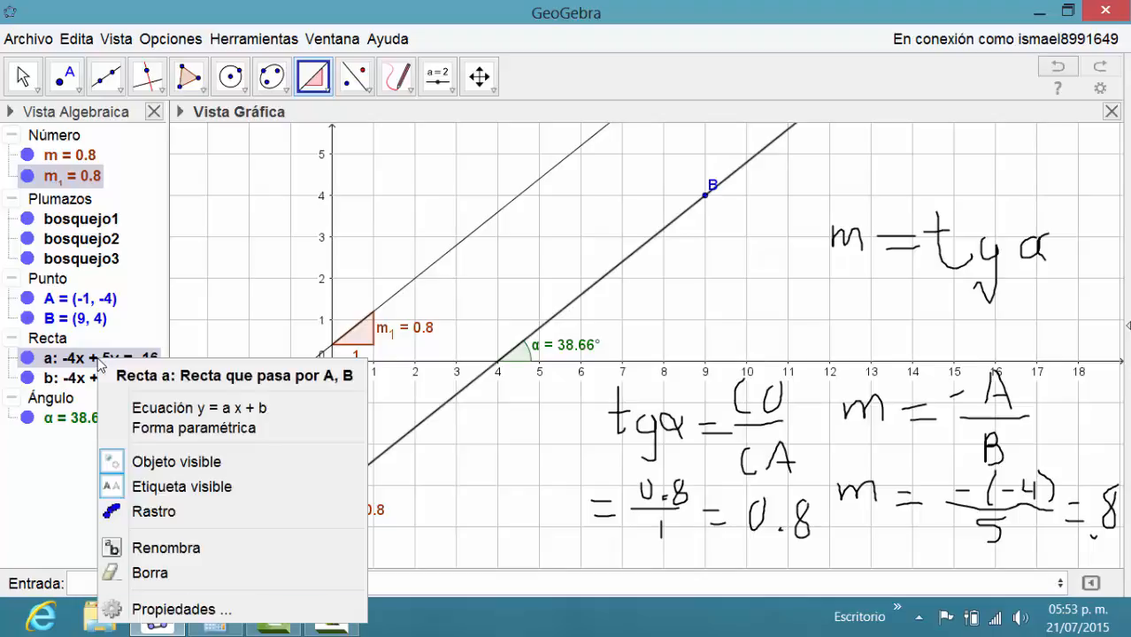
{"action": "left_click", "coordinate": [160, 413]}
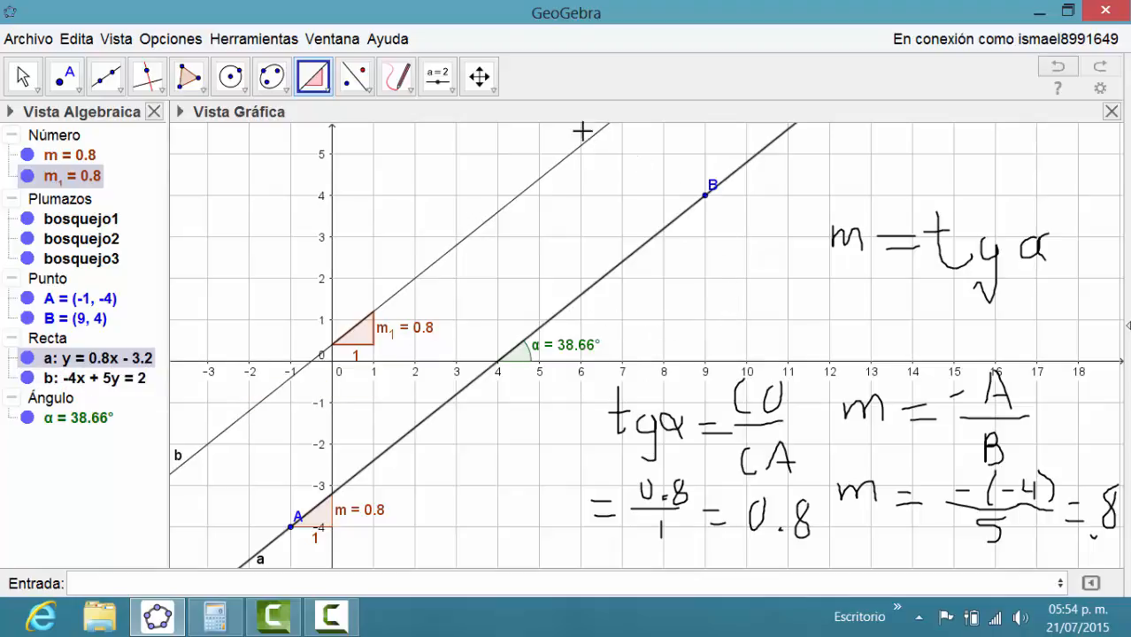
{"action": "left_click", "coordinate": [400, 78]}
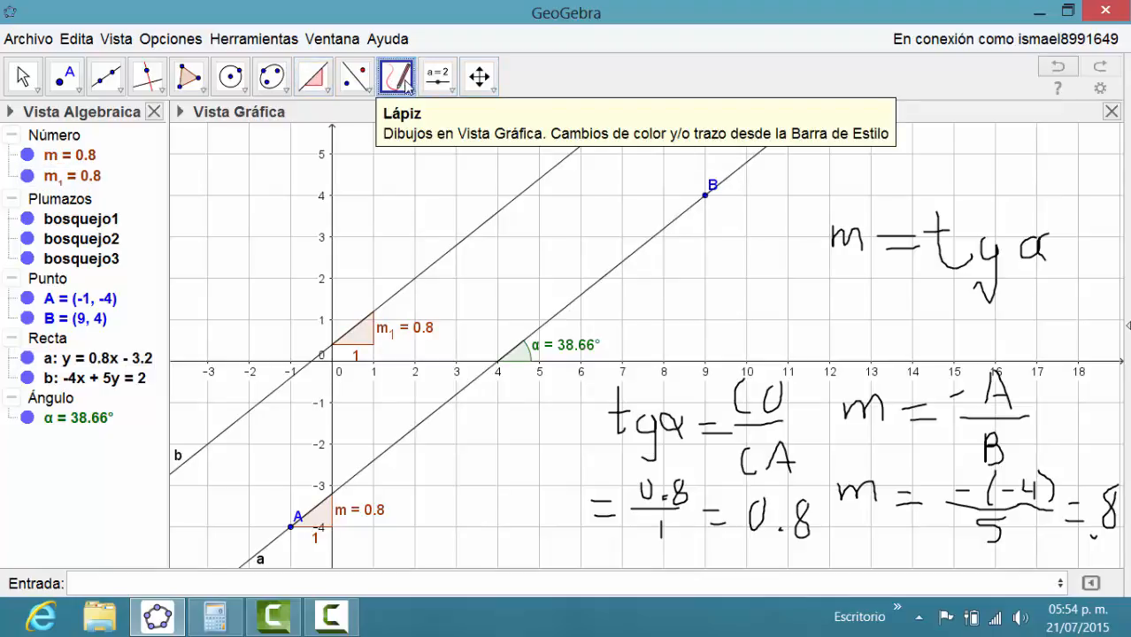
{"action": "left_click", "coordinate": [405, 81]}
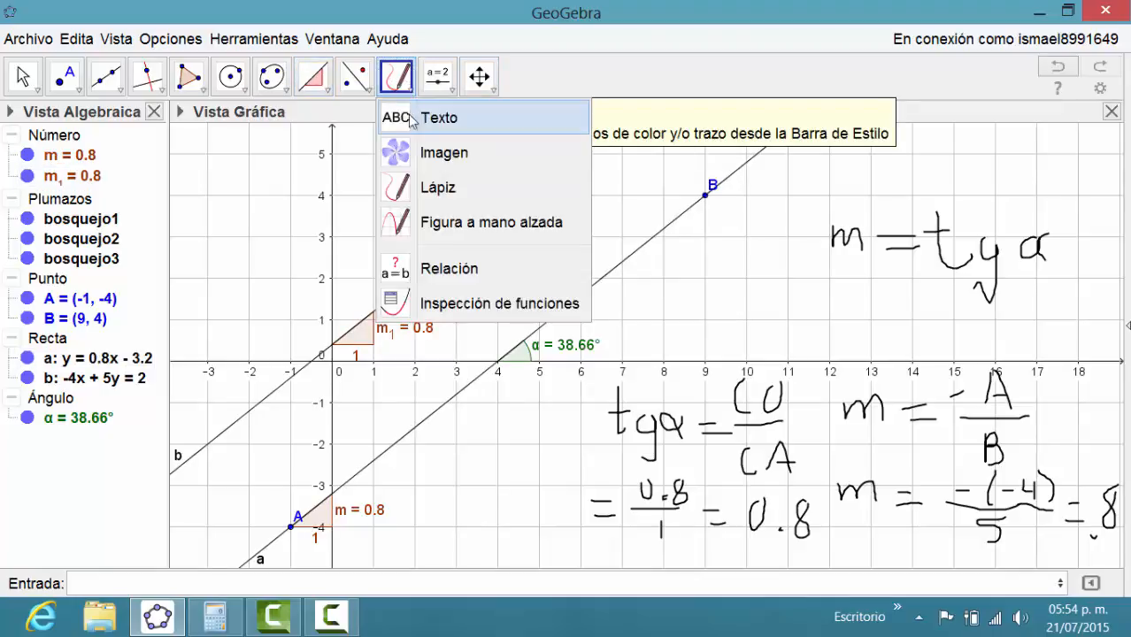
{"action": "left_click", "coordinate": [450, 190]}
{"action": "mouse_move", "coordinate": [720, 312]}
{"action": "left_mouse_down"}
{"action": "mouse_move", "coordinate": [881, 329]}
{"action": "mouse_move", "coordinate": [884, 345]}
{"action": "mouse_move", "coordinate": [903, 331]}
{"action": "mouse_move", "coordinate": [914, 347]}
{"action": "mouse_move", "coordinate": [925, 319]}
{"action": "mouse_move", "coordinate": [926, 347]}
{"action": "mouse_move", "coordinate": [917, 344]}
{"action": "left_mouse_up"}
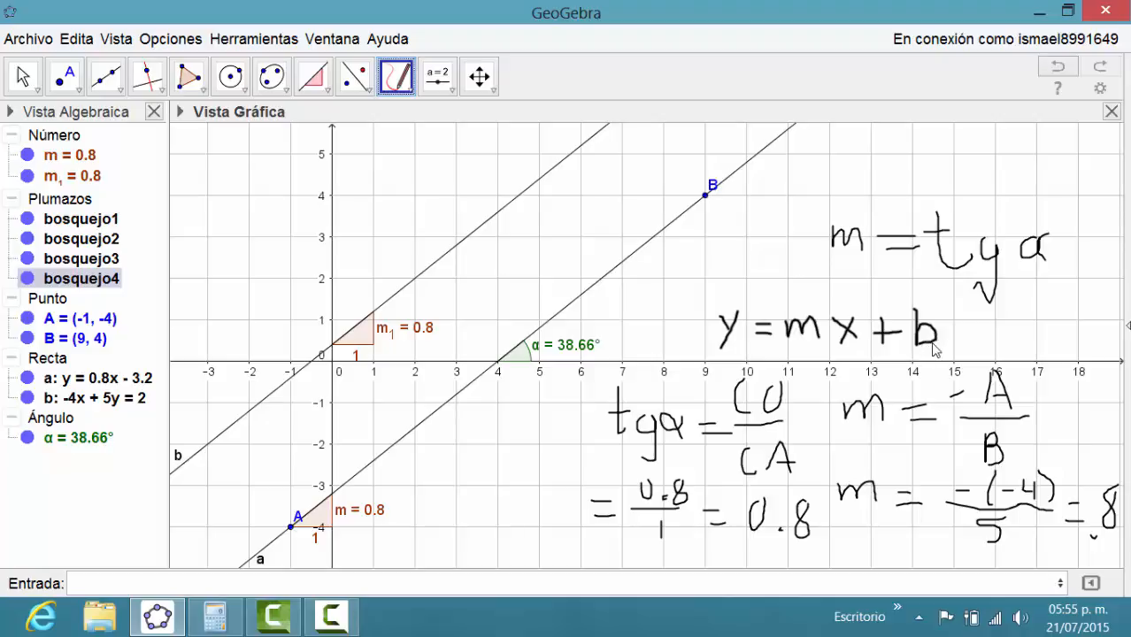
{"action": "left_click", "coordinate": [100, 381]}
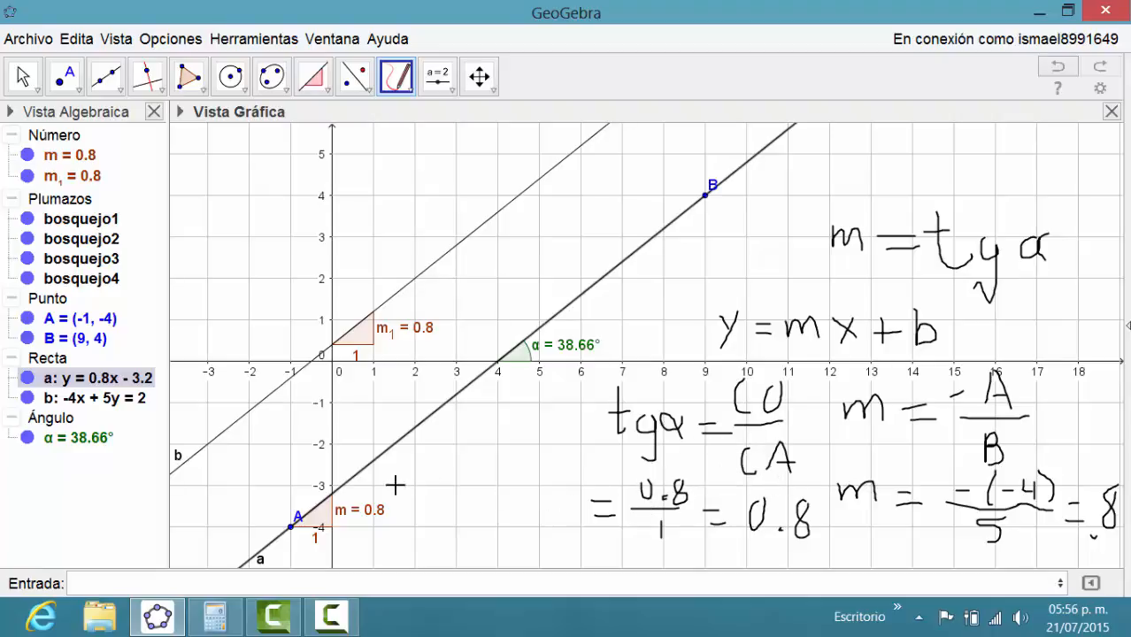
- Delete all the handwritten pen sketches (bosquejo1 to bosquejo4) from the graph
{"action": "right_click", "coordinate": [100, 281]}
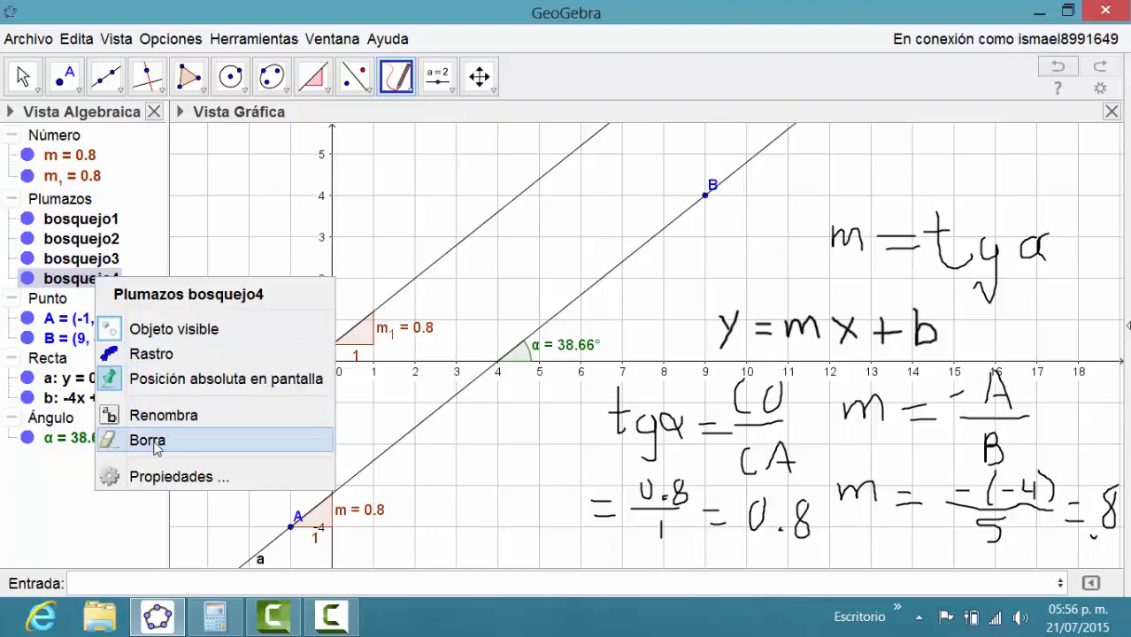
{"action": "left_click", "coordinate": [155, 442]}
{"action": "right_click", "coordinate": [98, 259]}
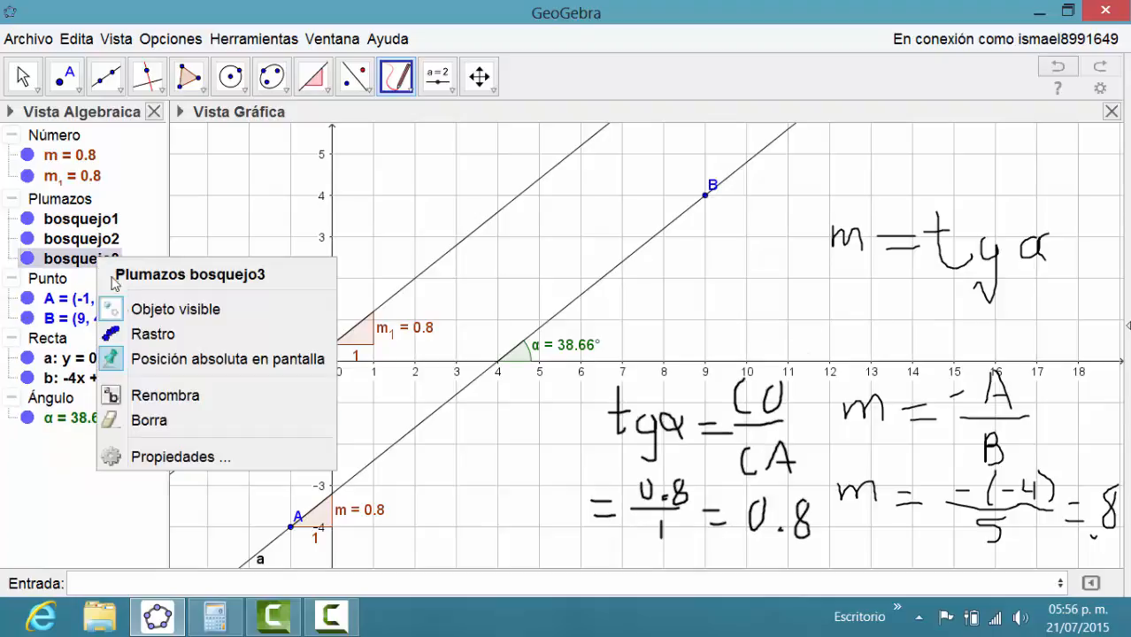
{"action": "left_click", "coordinate": [157, 426]}
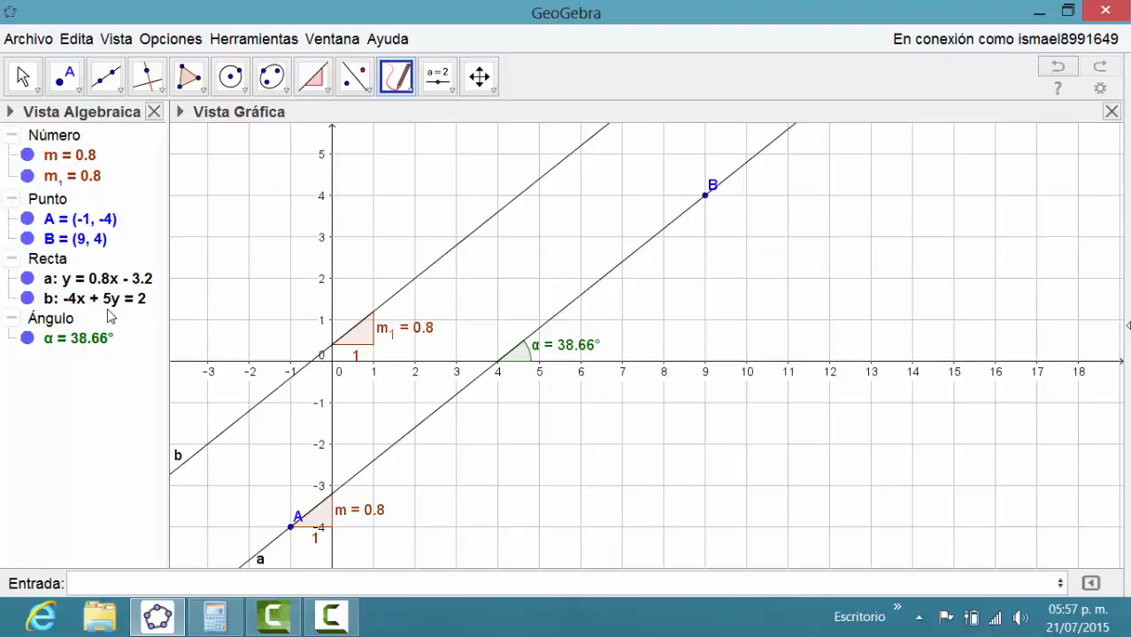
- Add the line 5x+4y=1 by entering its equation
{"action": "left_click", "coordinate": [123, 585]}
{"action": "type", "text": "5x+4y"}
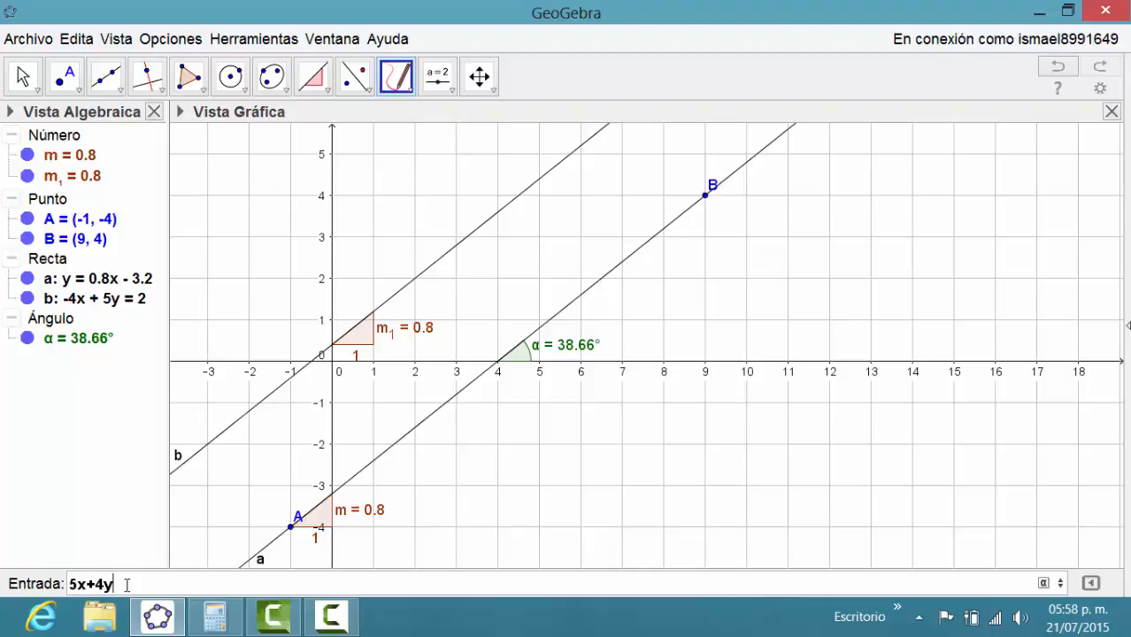
{"action": "type", "text": "=1"}
{"action": "key", "text": "Return"}
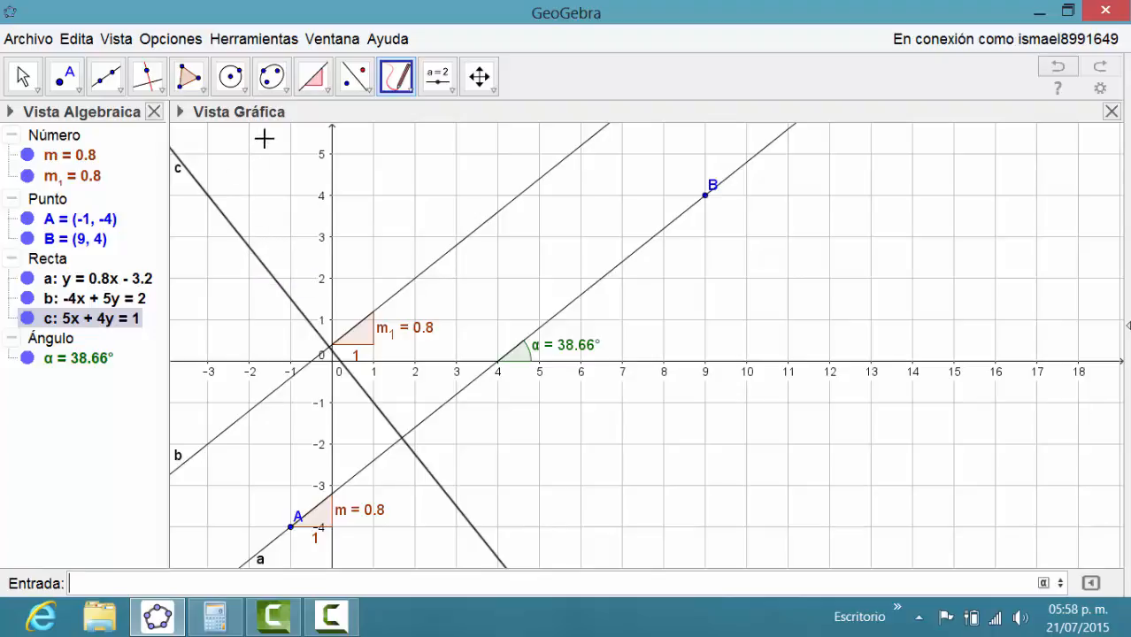
- Add a slope measurement to the line 5x+4y=1 and move its label slightly down, clear of the x-axis numbers
{"action": "left_click", "coordinate": [323, 95]}
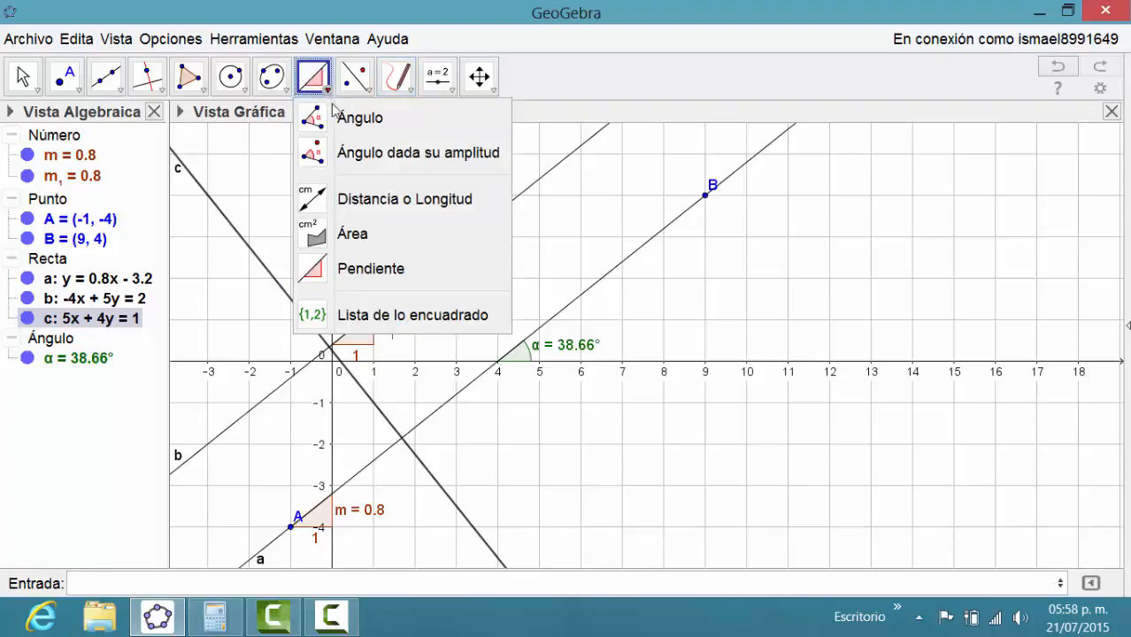
{"action": "left_click", "coordinate": [367, 270]}
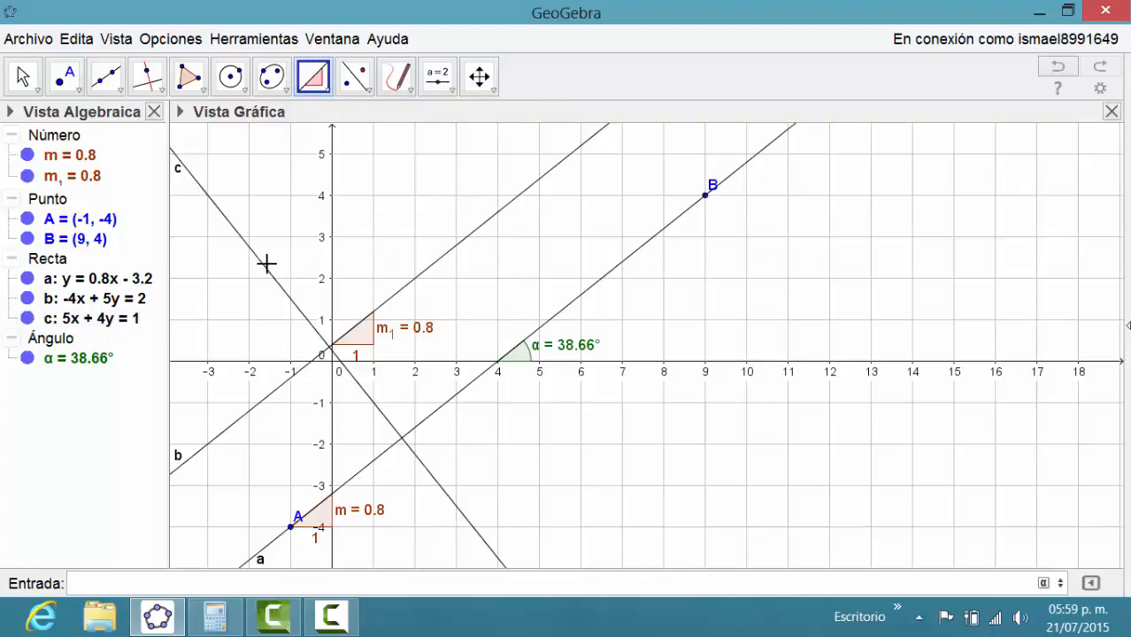
{"action": "left_click", "coordinate": [264, 262]}
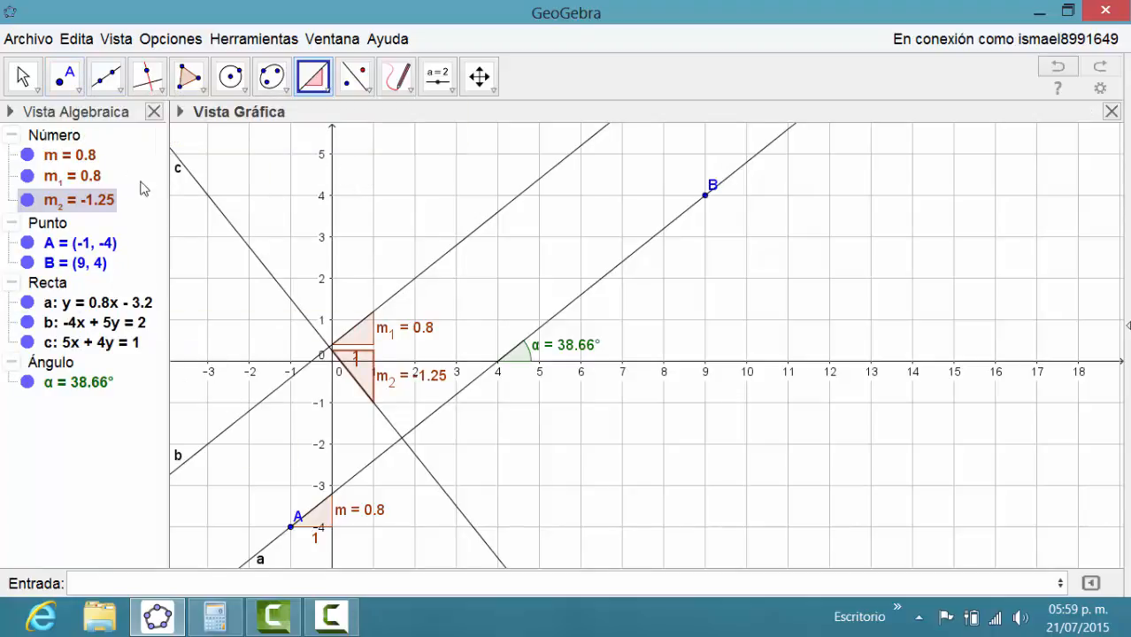
{"action": "left_click", "coordinate": [23, 77]}
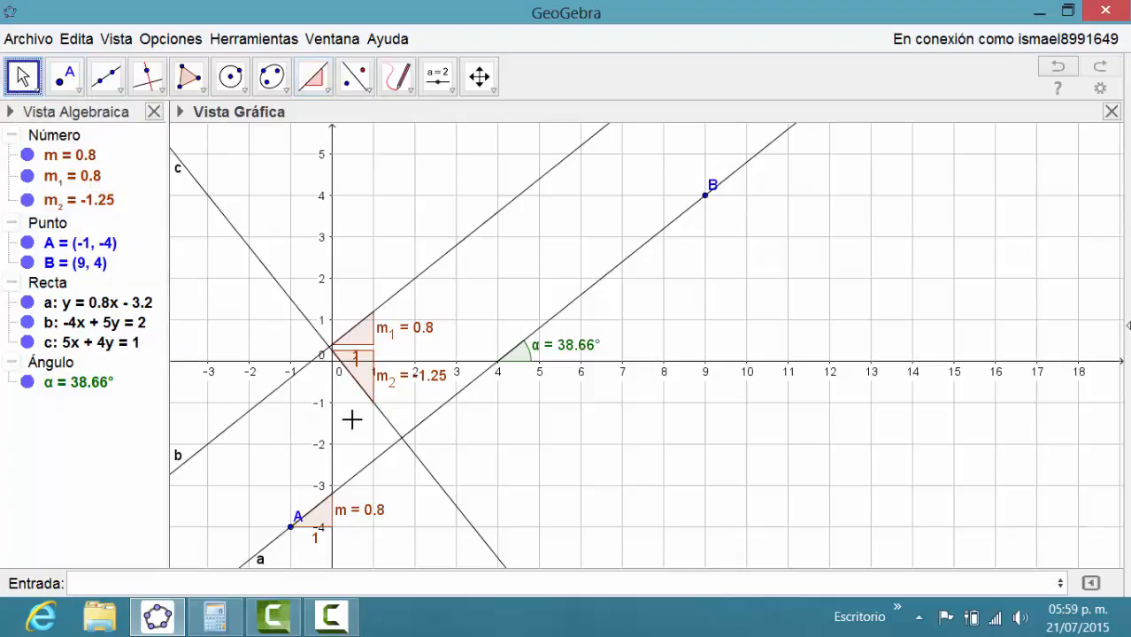
{"action": "left_click_drag", "start_coordinate": [434, 380], "coordinate": [436, 394]}
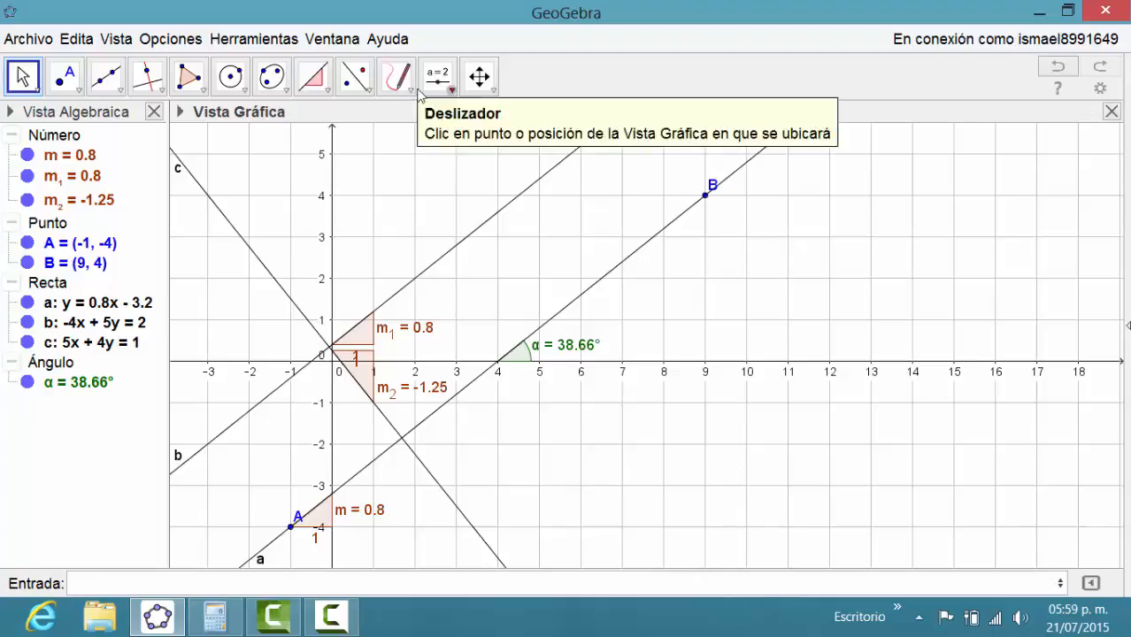
- Handwrite the slope calculation m = -a/b = -5/4 = -1.25 with the Pencil (Lápiz) in the empty area beside point B
{"action": "left_click", "coordinate": [397, 77]}
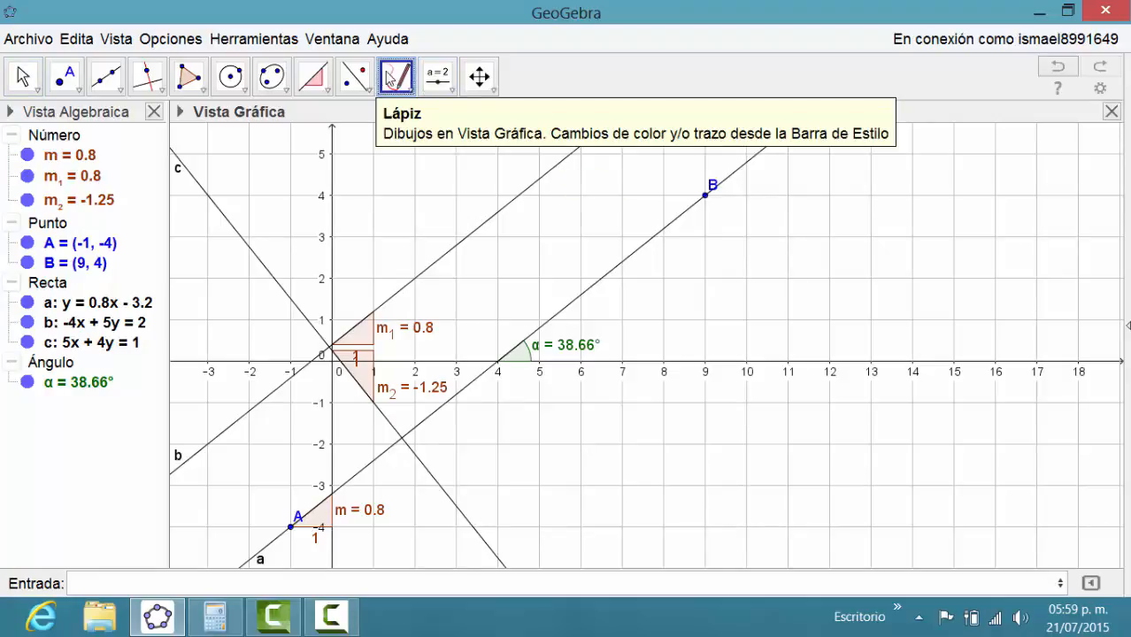
{"action": "mouse_move", "coordinate": [775, 240]}
{"action": "left_mouse_down"}
{"action": "mouse_move", "coordinate": [778, 263]}
{"action": "mouse_move", "coordinate": [793, 262]}
{"action": "mouse_move", "coordinate": [805, 233]}
{"action": "mouse_move", "coordinate": [811, 266]}
{"action": "left_mouse_up"}
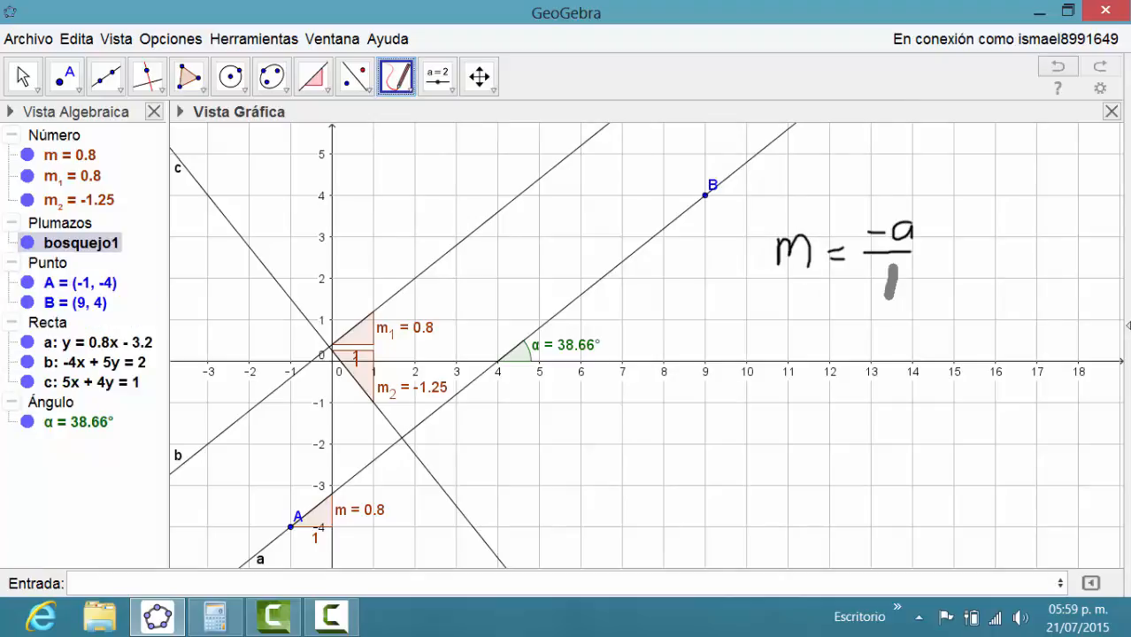
{"action": "mouse_move", "coordinate": [892, 294]}
{"action": "left_mouse_down"}
{"action": "mouse_move", "coordinate": [907, 285]}
{"action": "mouse_move", "coordinate": [884, 306]}
{"action": "left_mouse_up"}
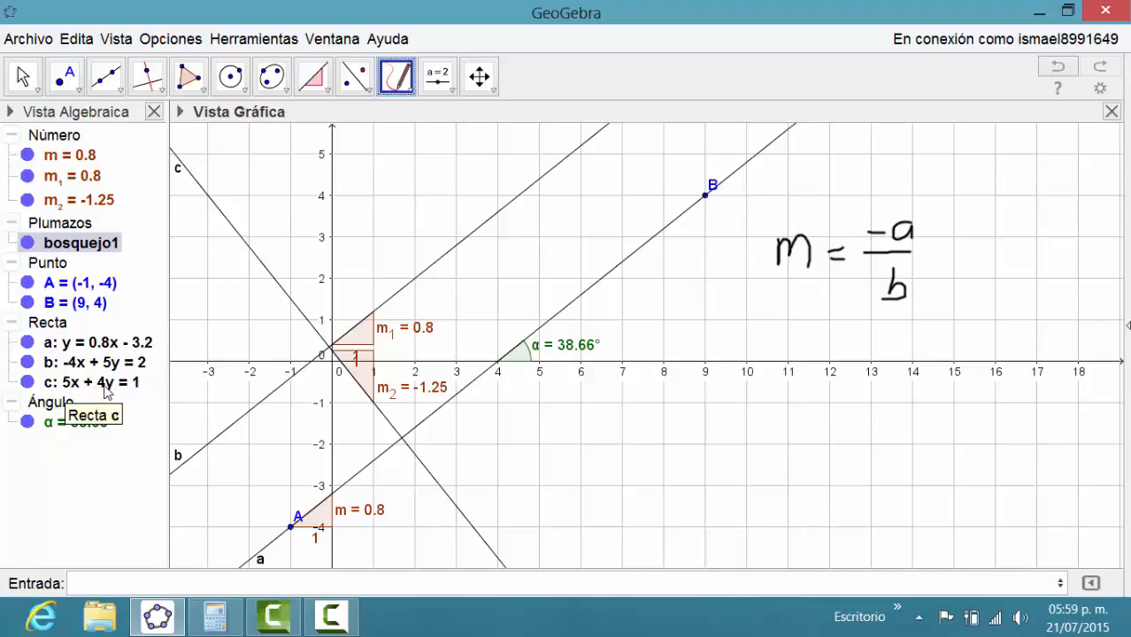
{"action": "mouse_move", "coordinate": [978, 271]}
{"action": "left_mouse_down"}
{"action": "mouse_move", "coordinate": [974, 281]}
{"action": "mouse_move", "coordinate": [989, 286]}
{"action": "left_mouse_up"}
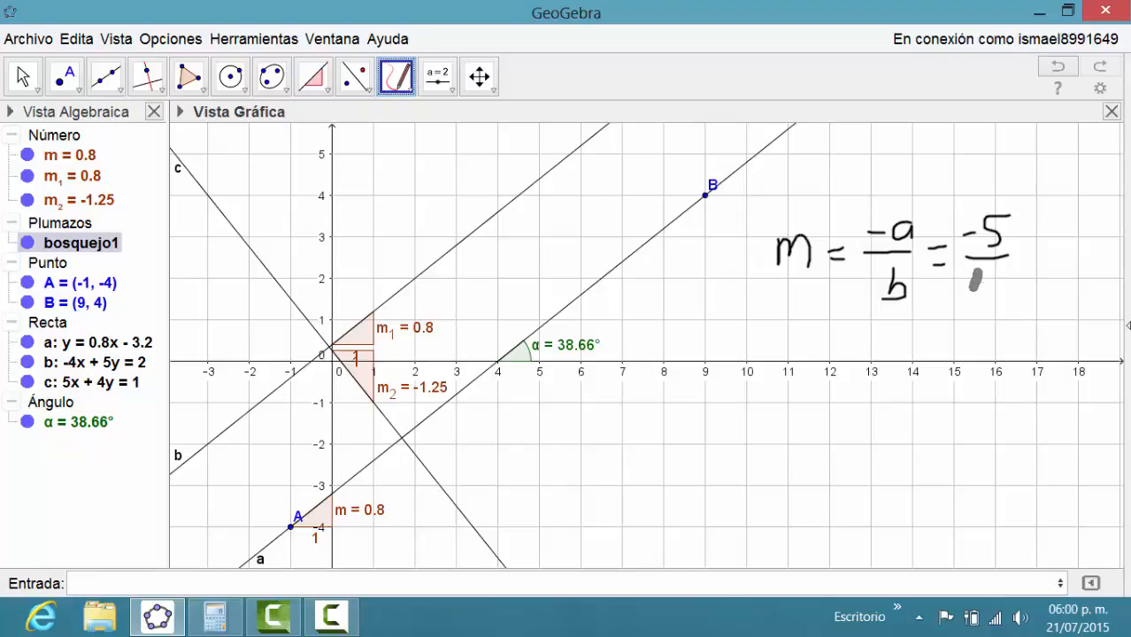
{"action": "left_click_drag", "start_coordinate": [990, 272], "coordinate": [991, 281]}
{"action": "left_click_drag", "start_coordinate": [1020, 261], "coordinate": [1034, 270]}
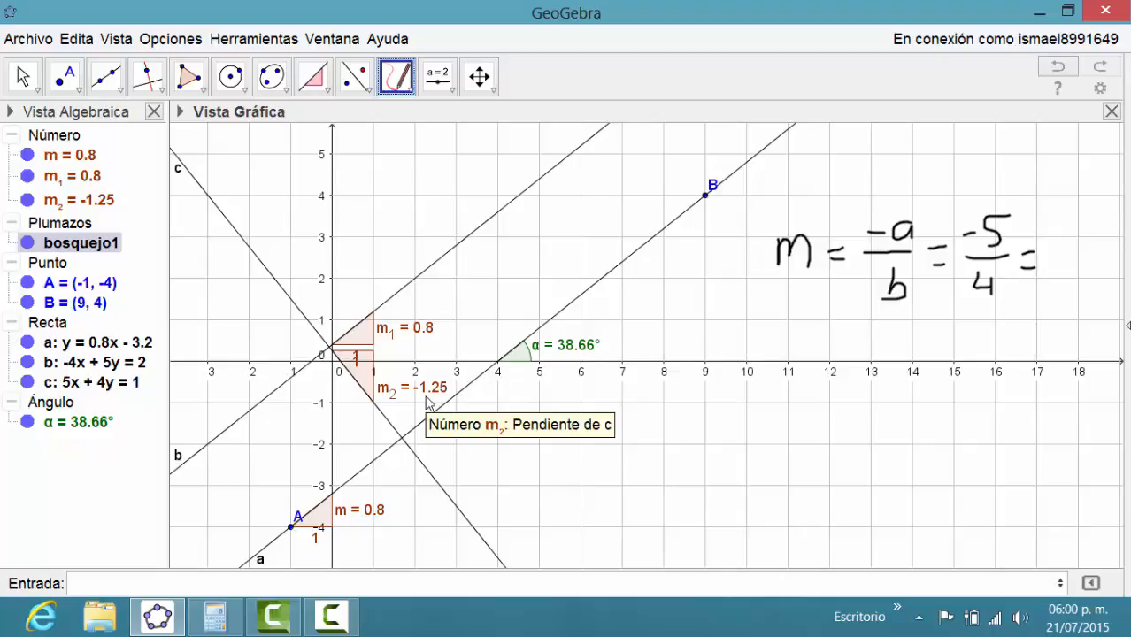
{"action": "left_click_drag", "start_coordinate": [1043, 260], "coordinate": [1060, 269]}
{"action": "left_click", "coordinate": [1078, 271]}
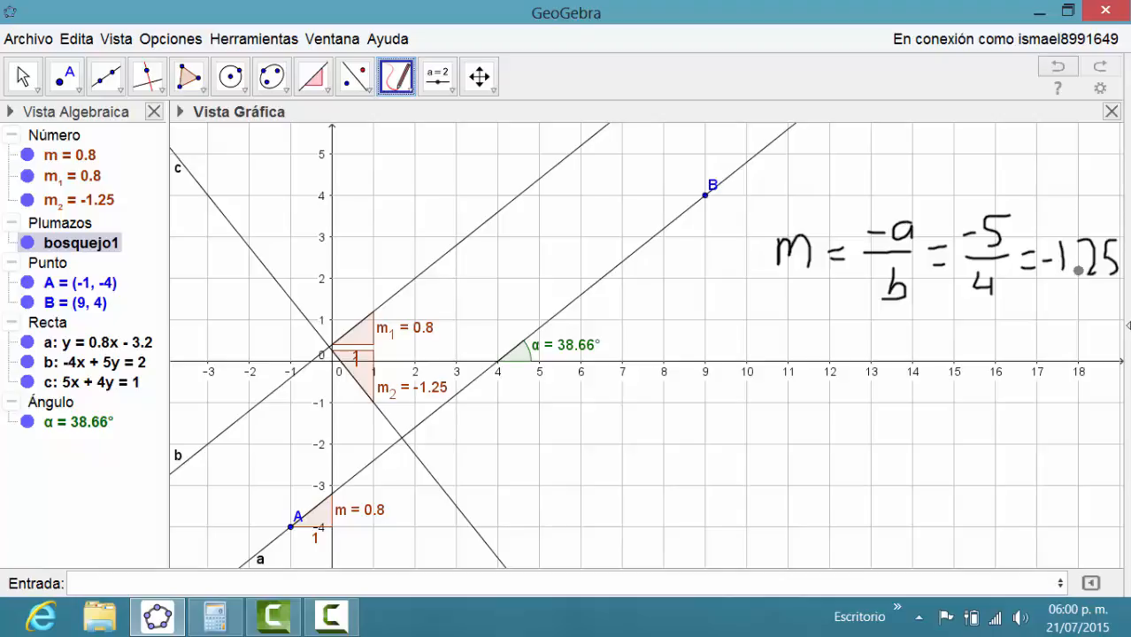